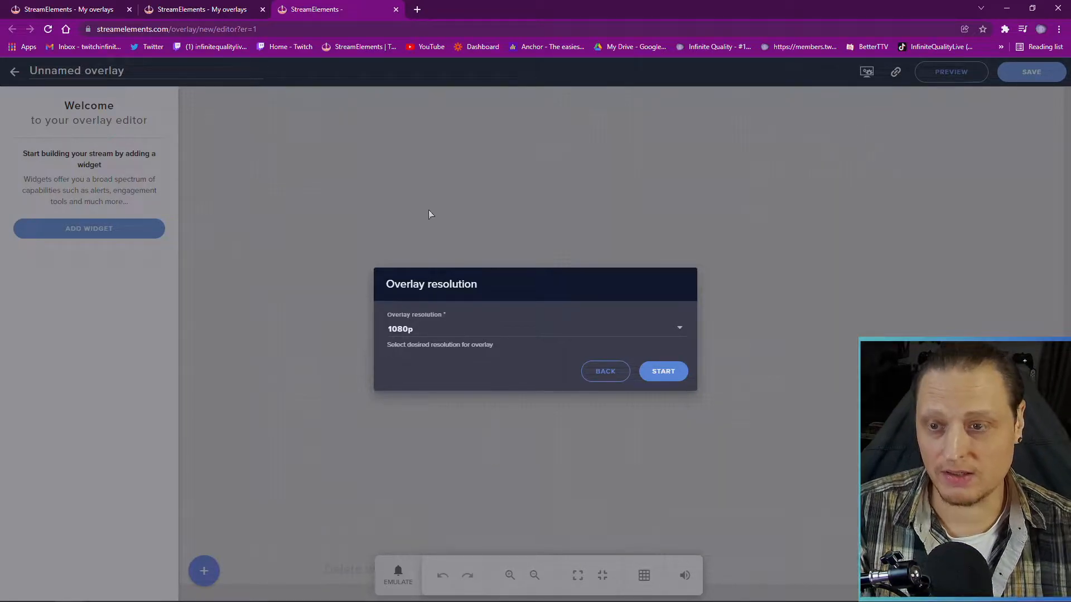
Keep the overlay resolution at 1080p and start the new overlay in the editor
left_click(677, 331)
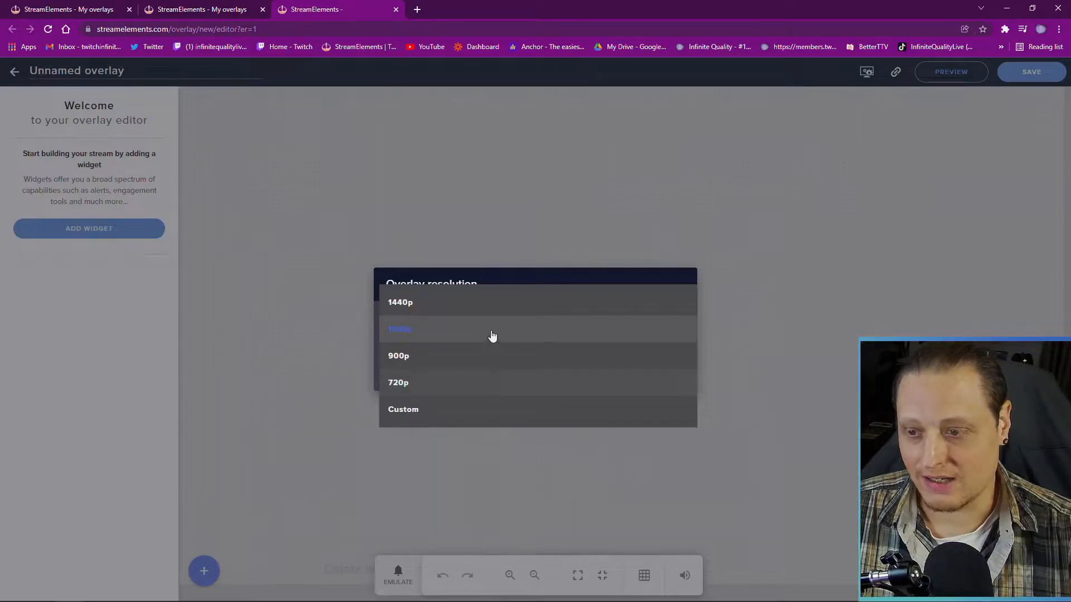
left_click(513, 339)
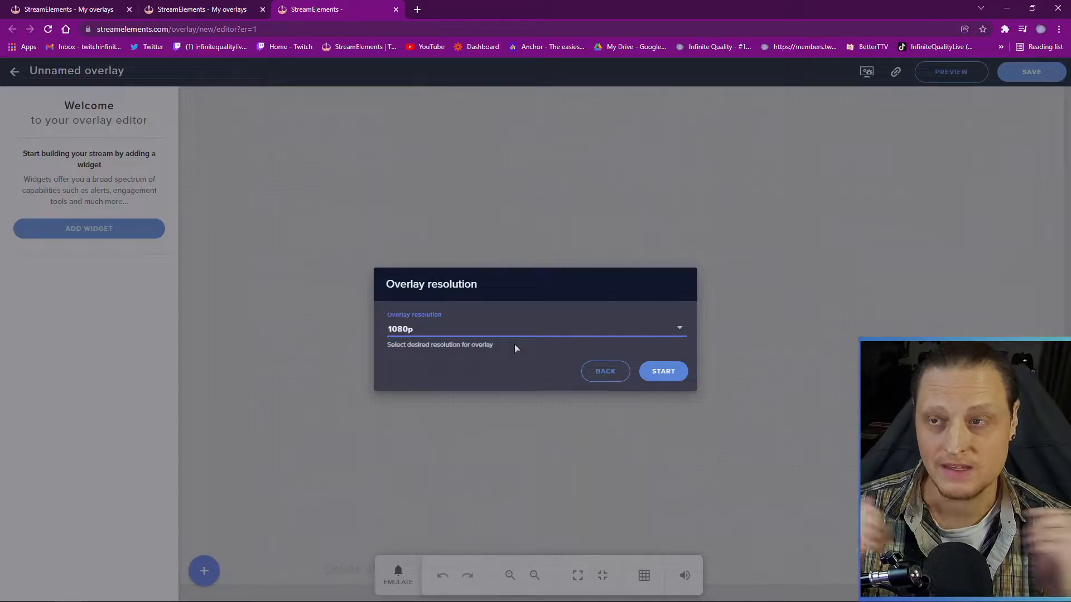
left_click(660, 378)
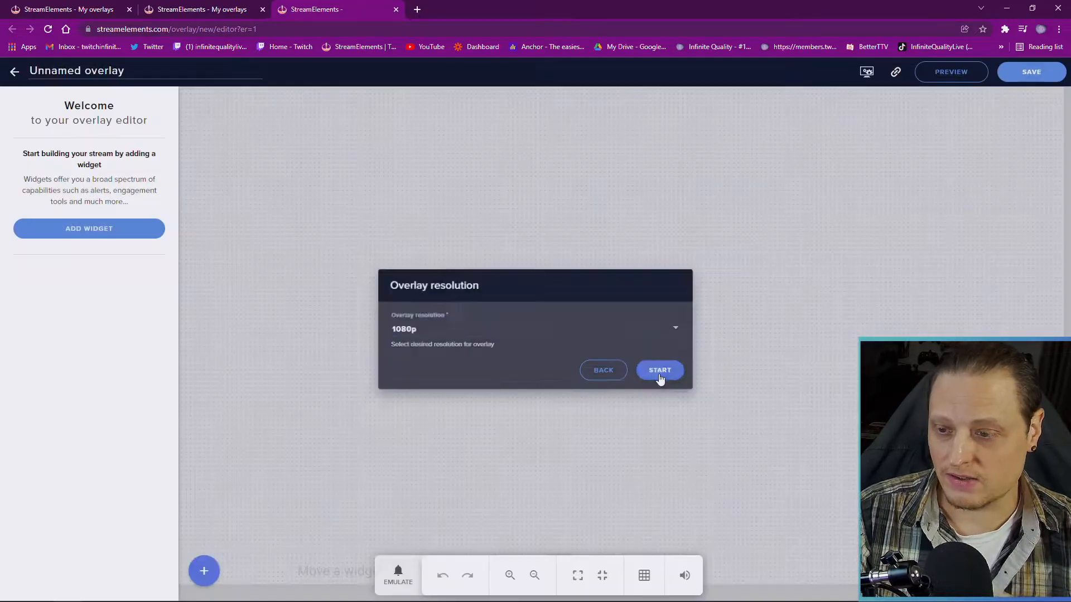
Erase the default 'Unnamed overlay' title text so the title field is blank
double_click(107, 73)
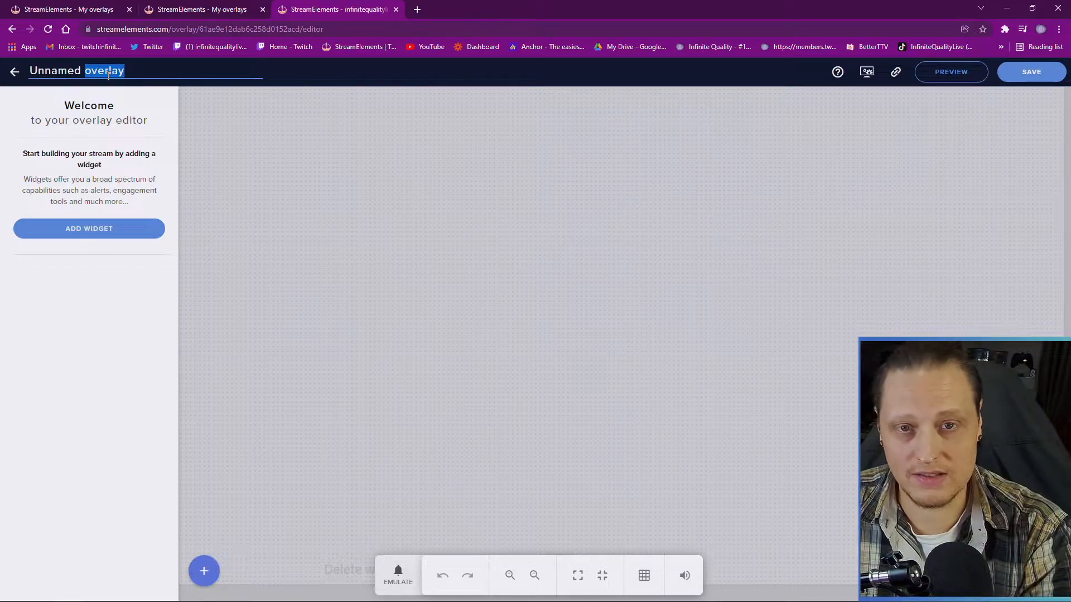
key("BackSpace")
key("BackSpace")
key("BackSpace")
key("BackSpace")
key("BackSpace")
key("BackSpace")
key("BackSpace")
key("BackSpace")
key("BackSpace")
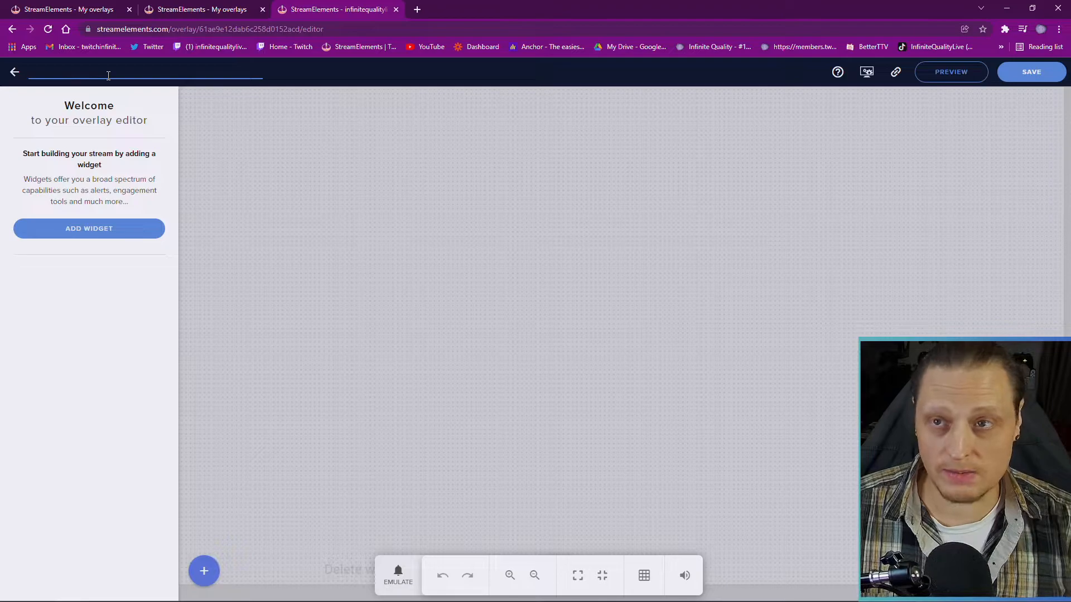
Add a Video widget from the Static / Custom widget category
left_click(204, 570)
mouse_move(241, 399)
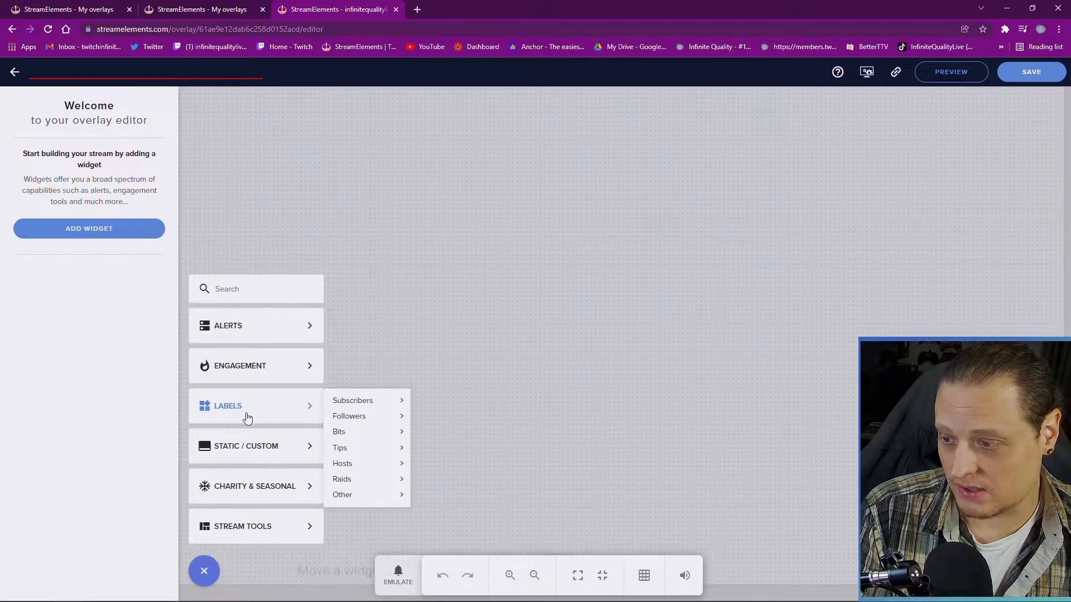
mouse_move(260, 325)
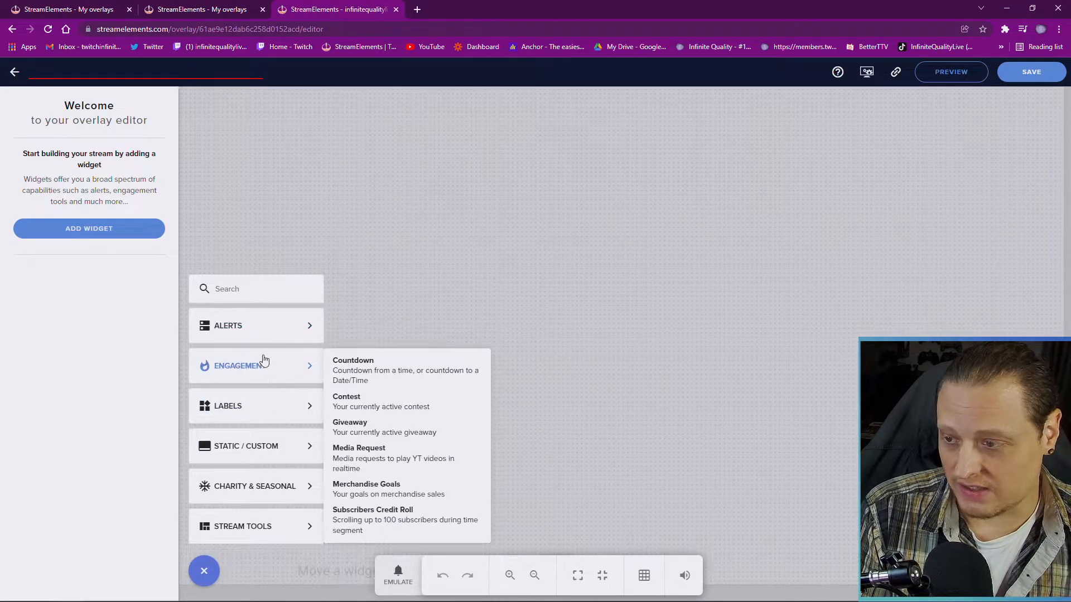
mouse_move(267, 370)
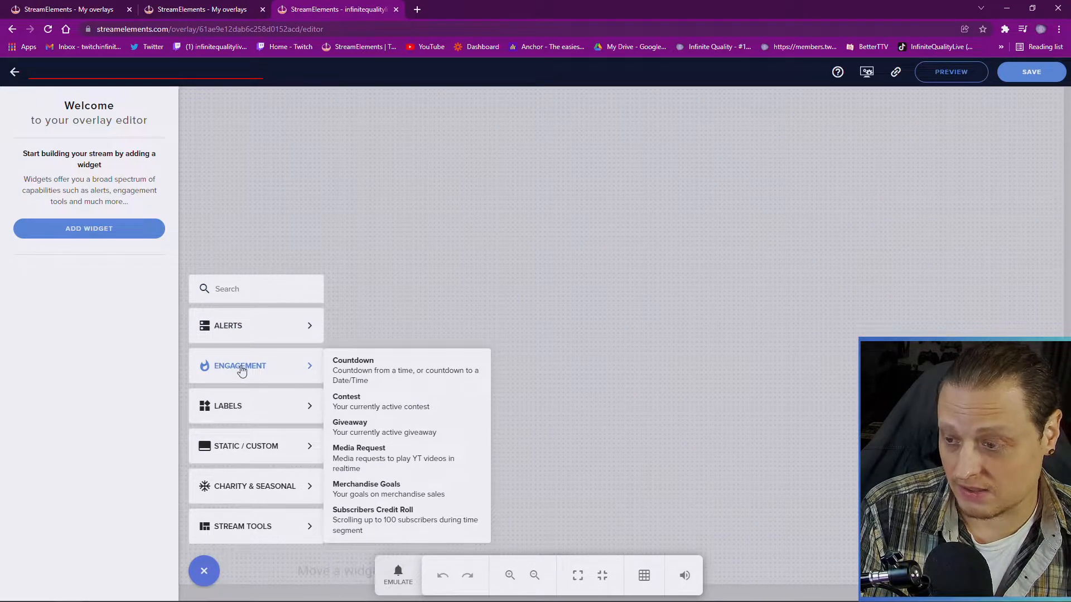
mouse_move(246, 437)
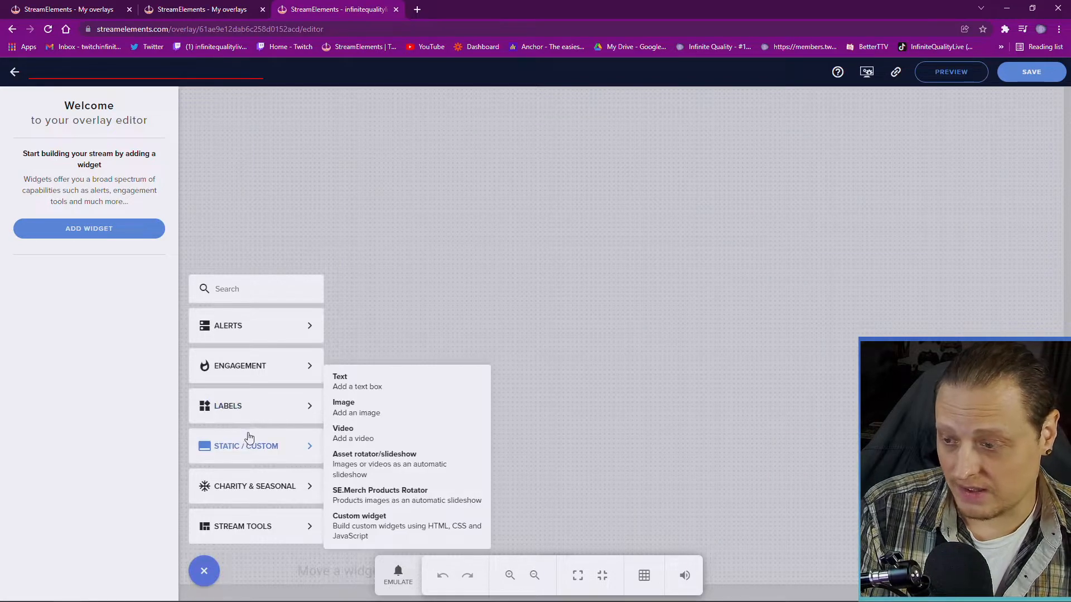
mouse_move(242, 456)
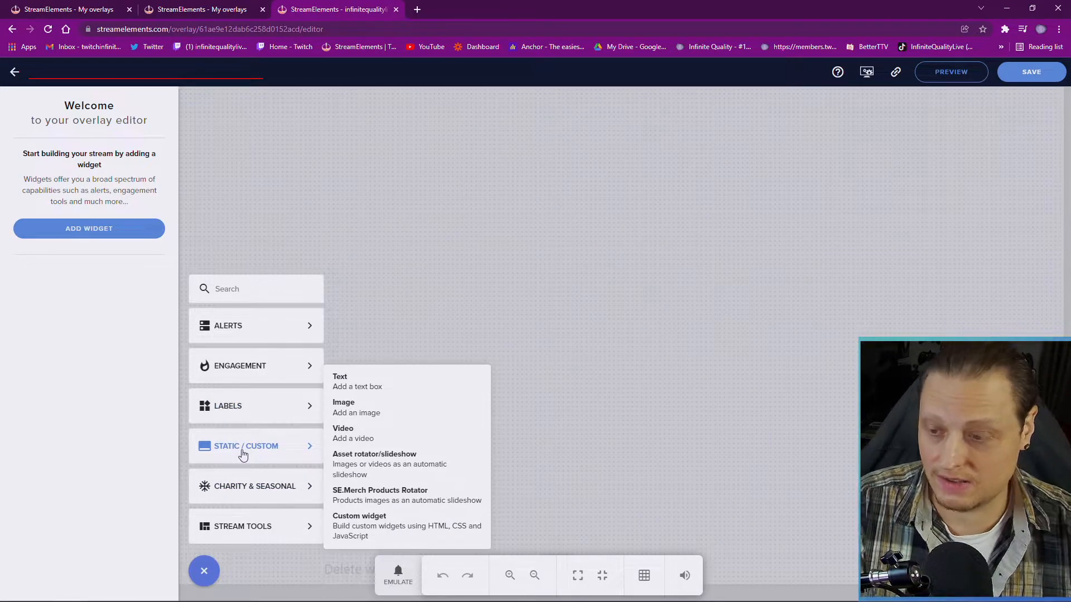
left_click(358, 433)
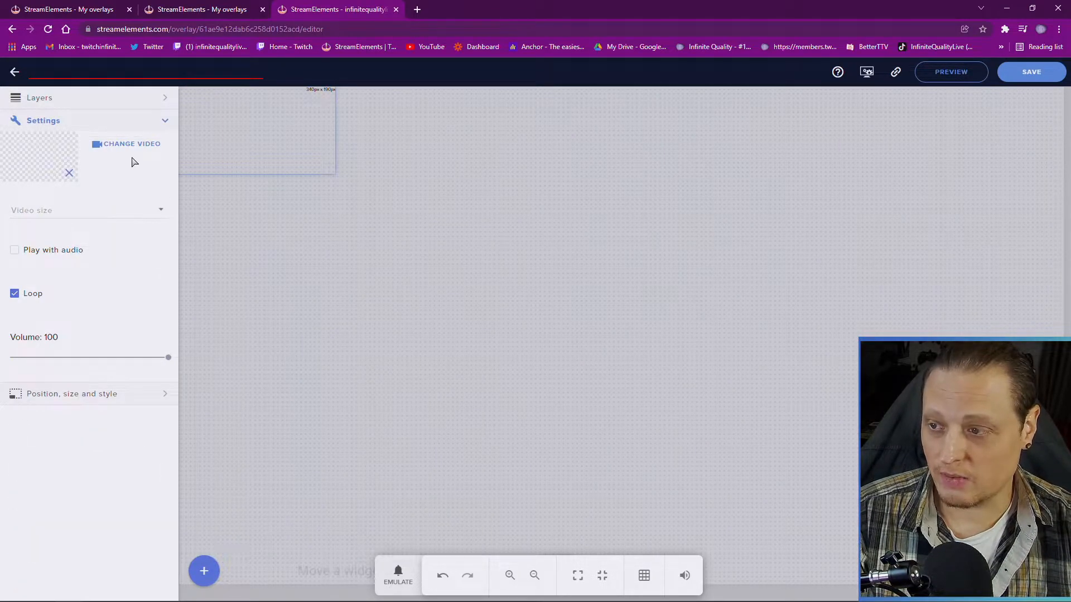
left_click(127, 144)
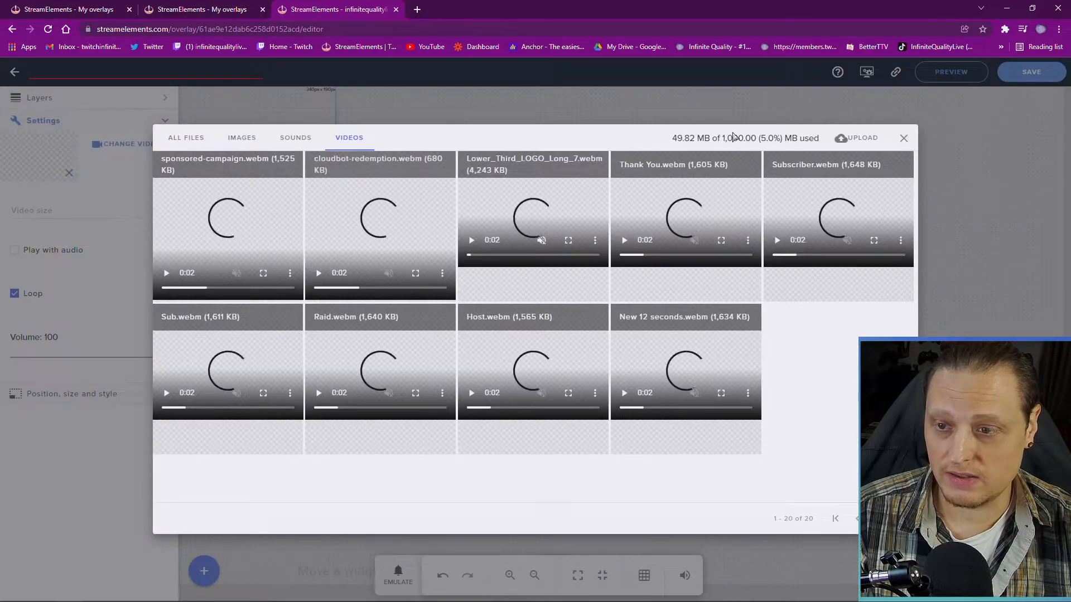
left_click(867, 144)
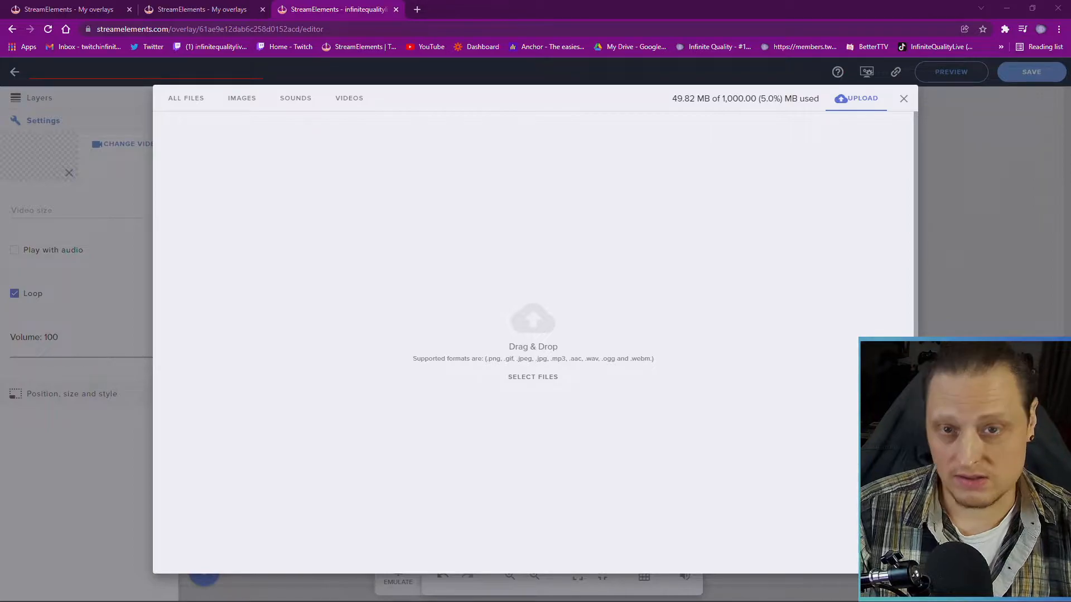
left_click_drag(1070, 312, 605, 301)
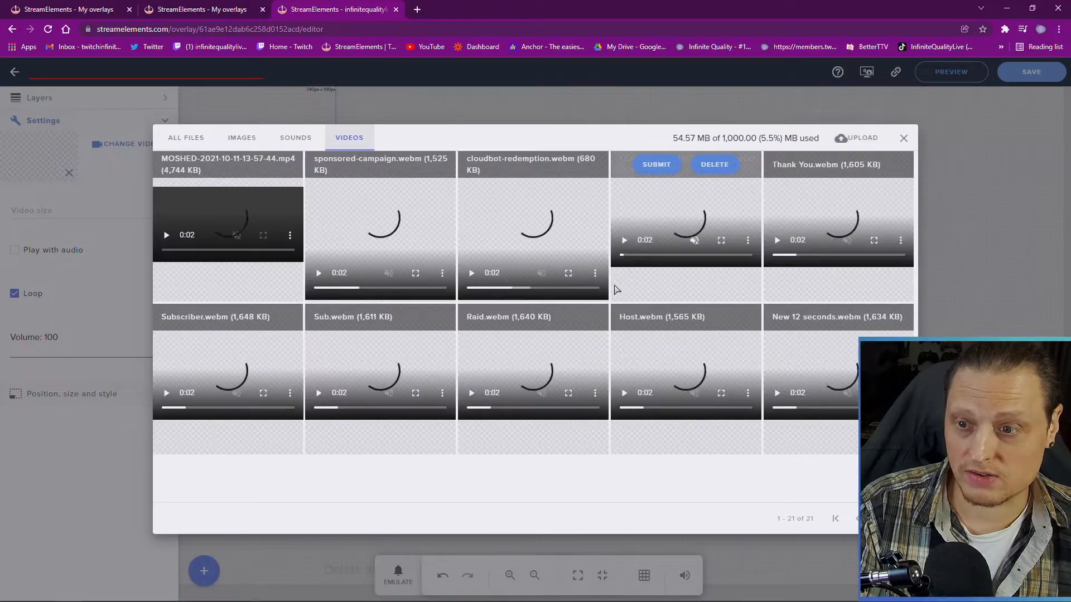
left_click(209, 167)
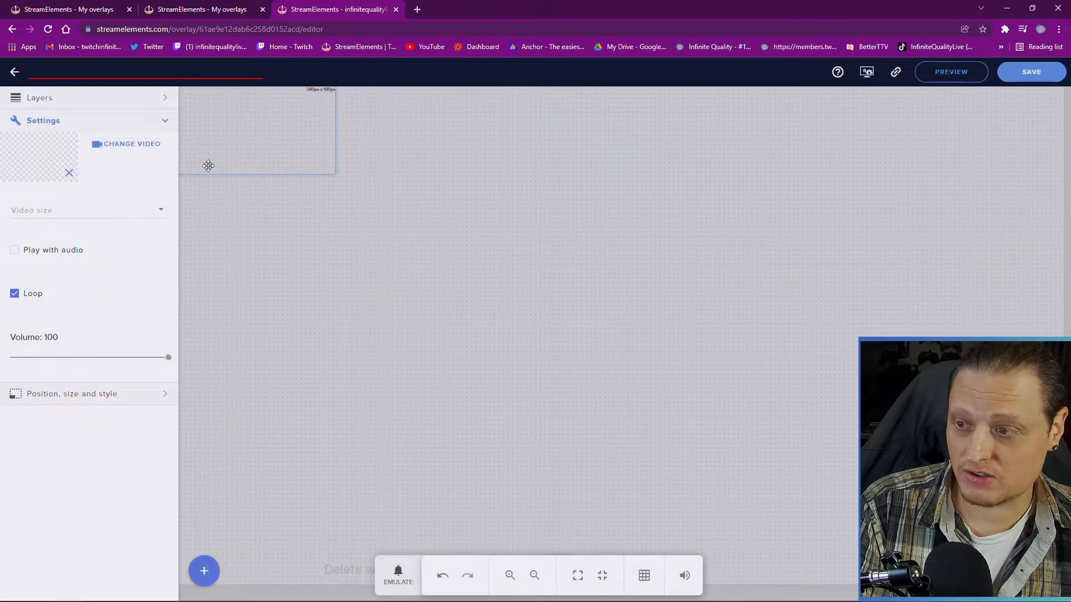
Enlarge the video widget and set its Video size to Scaled to fit
left_click_drag(331, 173, 438, 355)
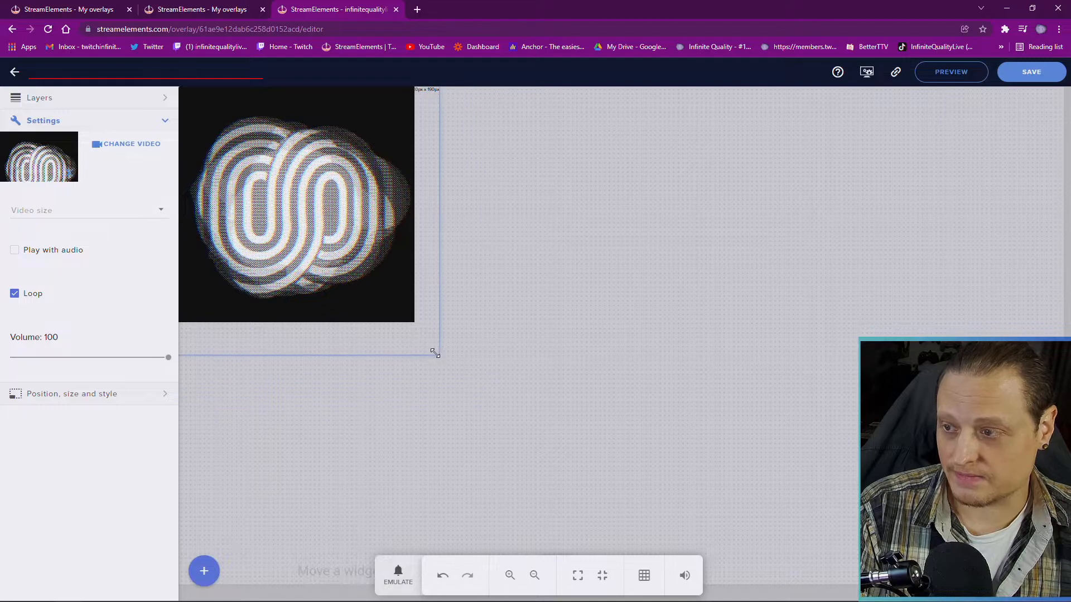
left_click(67, 219)
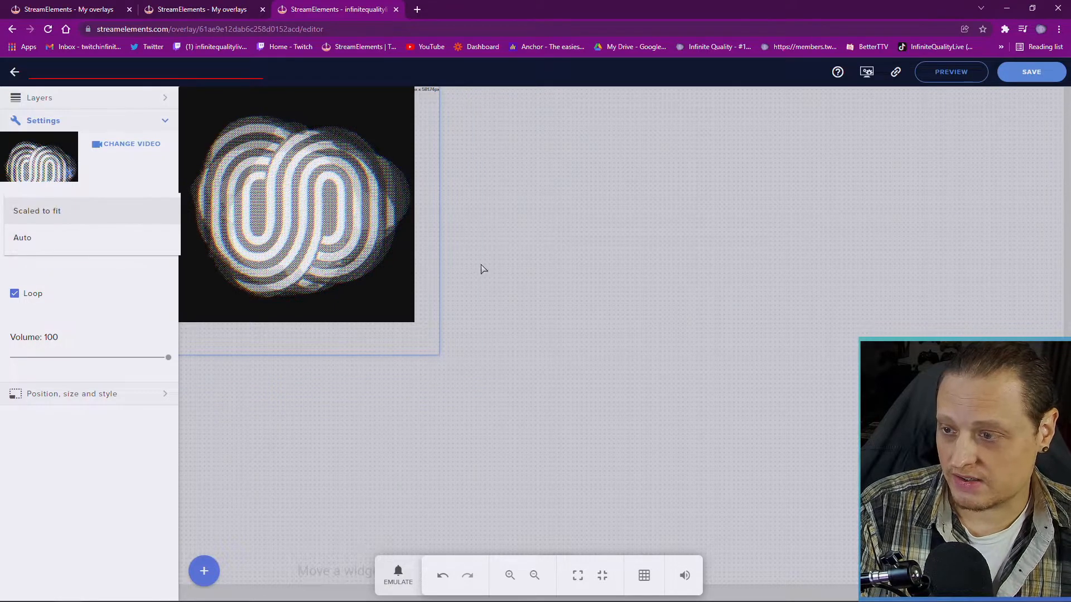
left_click(441, 357)
left_click_drag(435, 350, 581, 457)
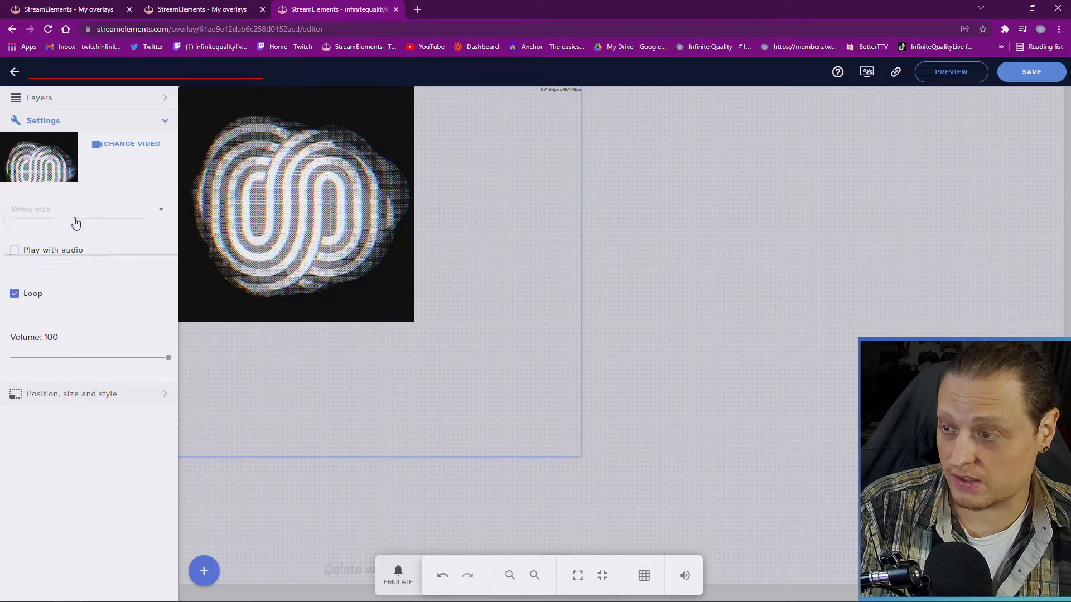
left_click(74, 218)
left_click(78, 216)
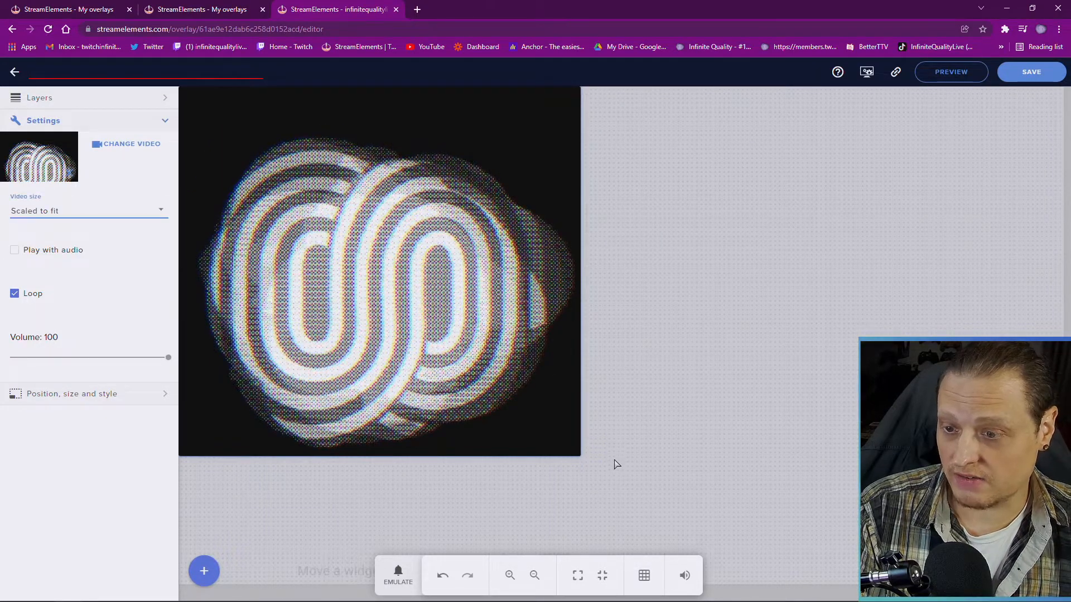
left_click_drag(580, 456, 619, 551)
Move the video widget nearer the canvas centre and turn snapping back on
left_click_drag(400, 509, 575, 525)
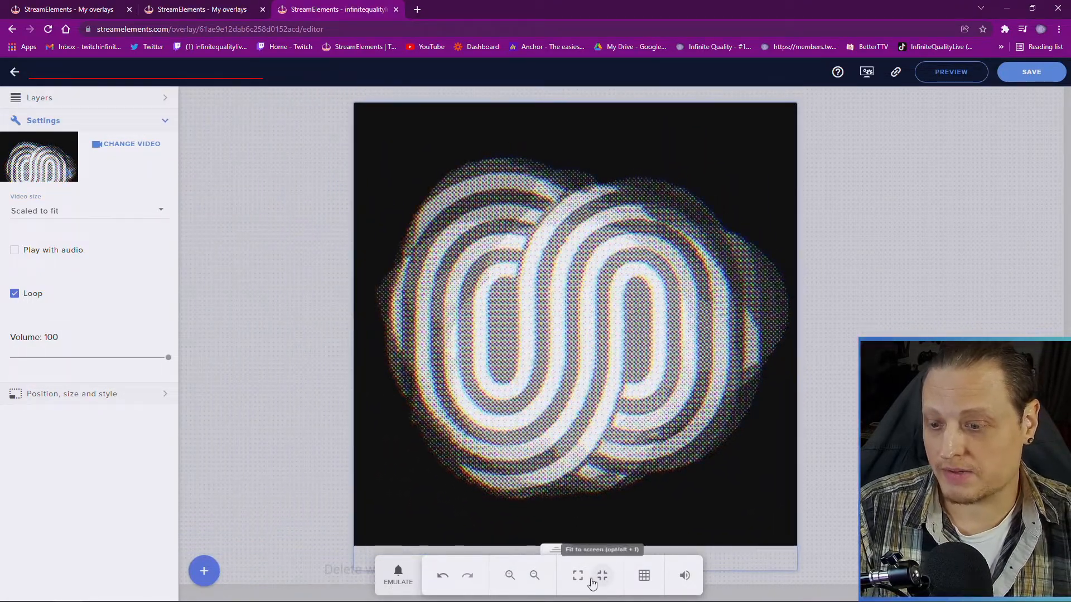
left_click_drag(653, 421, 661, 444)
left_click(647, 582)
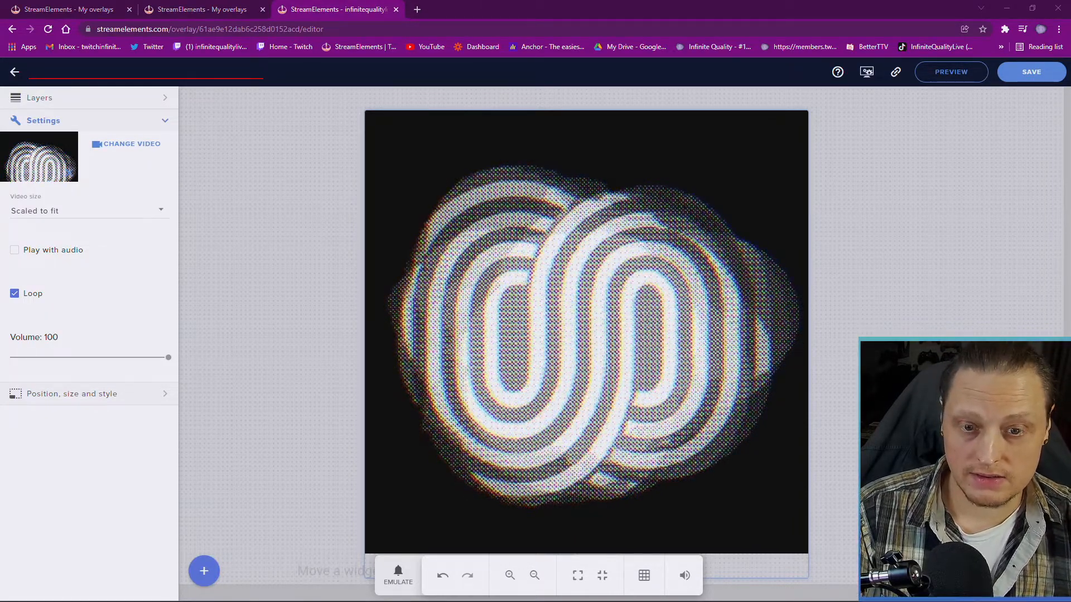
Search for photopea in a new Chrome window and open the Photopea site
key("ctrl+n")
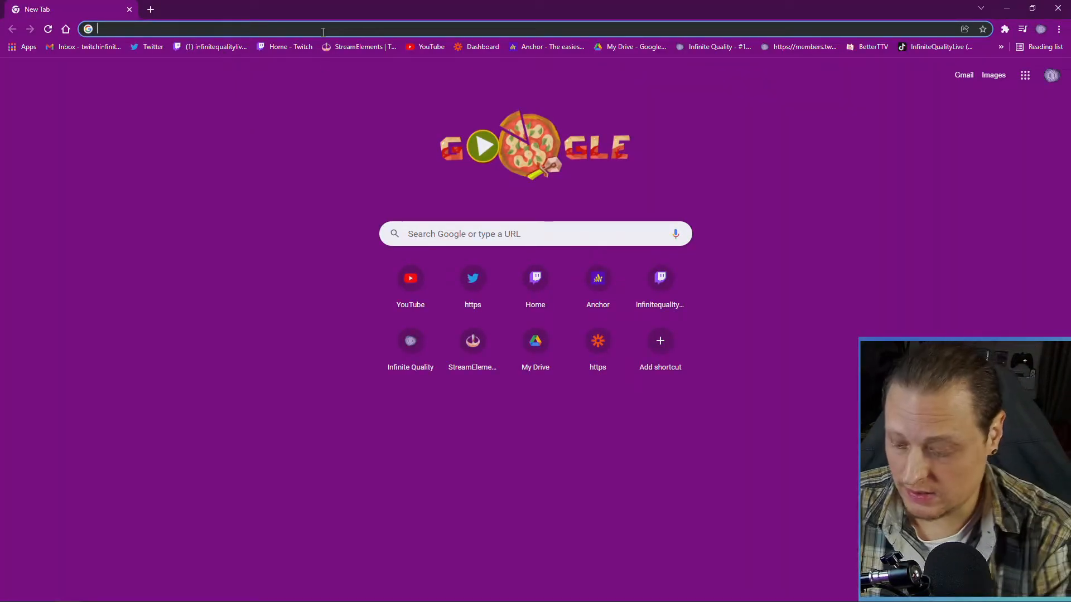
type("phto")
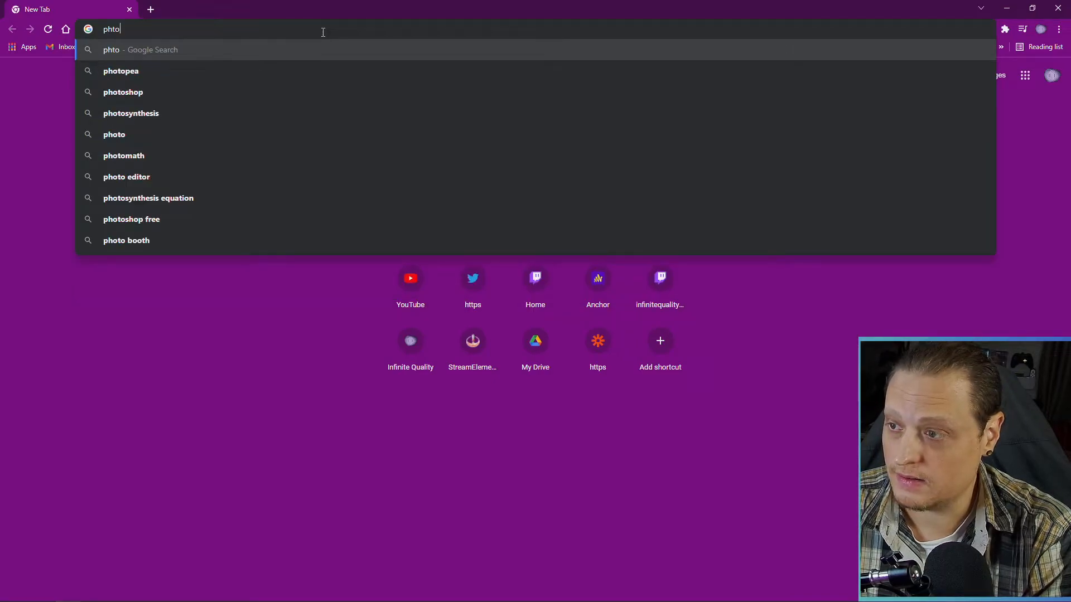
key("BackSpace")
key("BackSpace")
type("otopea")
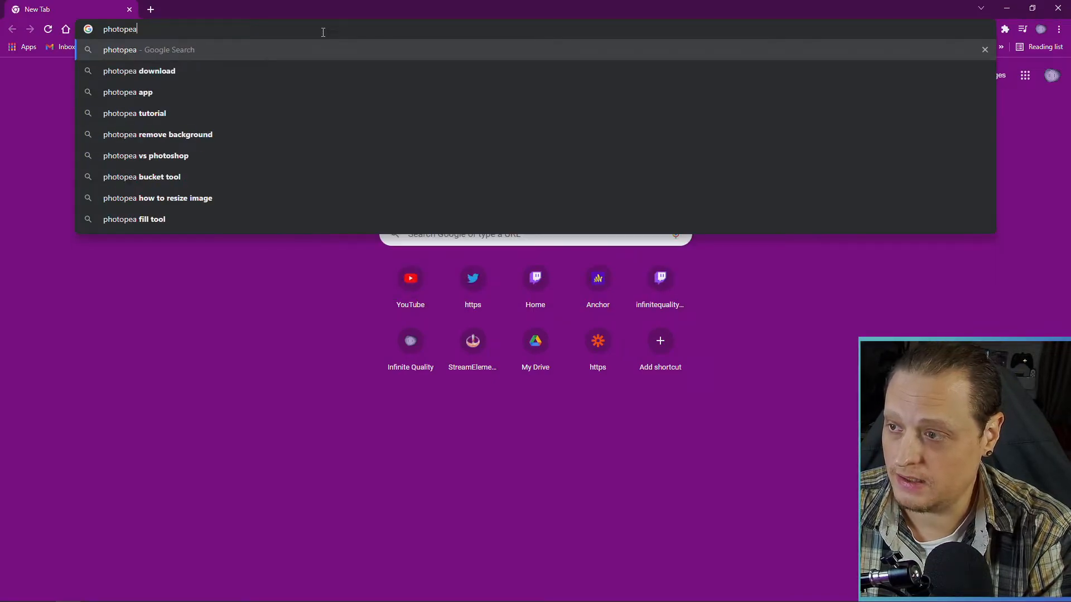
key("Return")
left_click(192, 183)
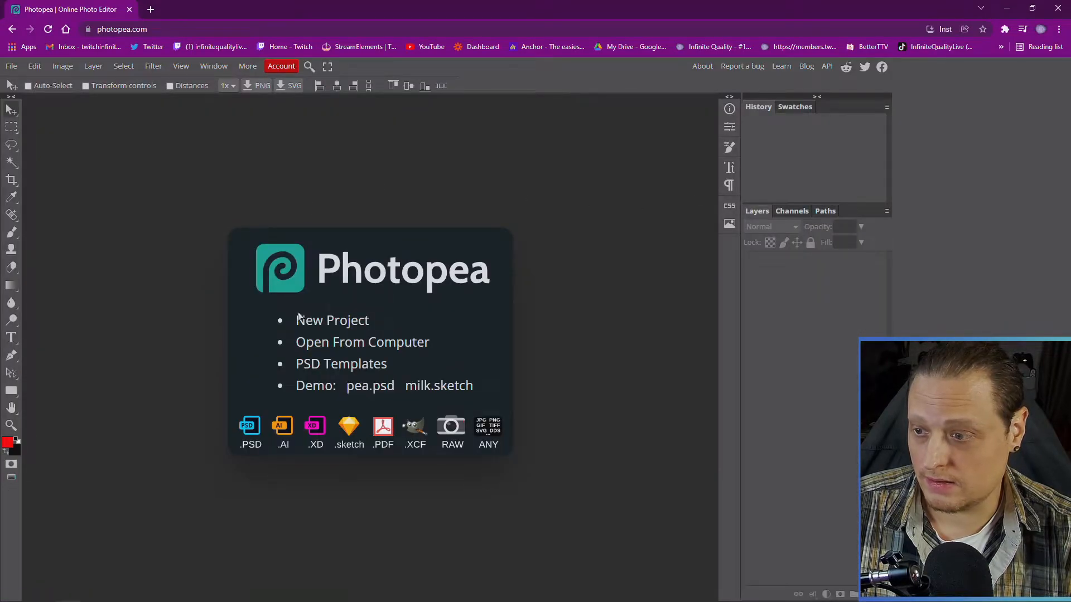
Create a new 1920x1080 Photopea project and fill its canvas with black using the Paint Bucket
left_click(341, 325)
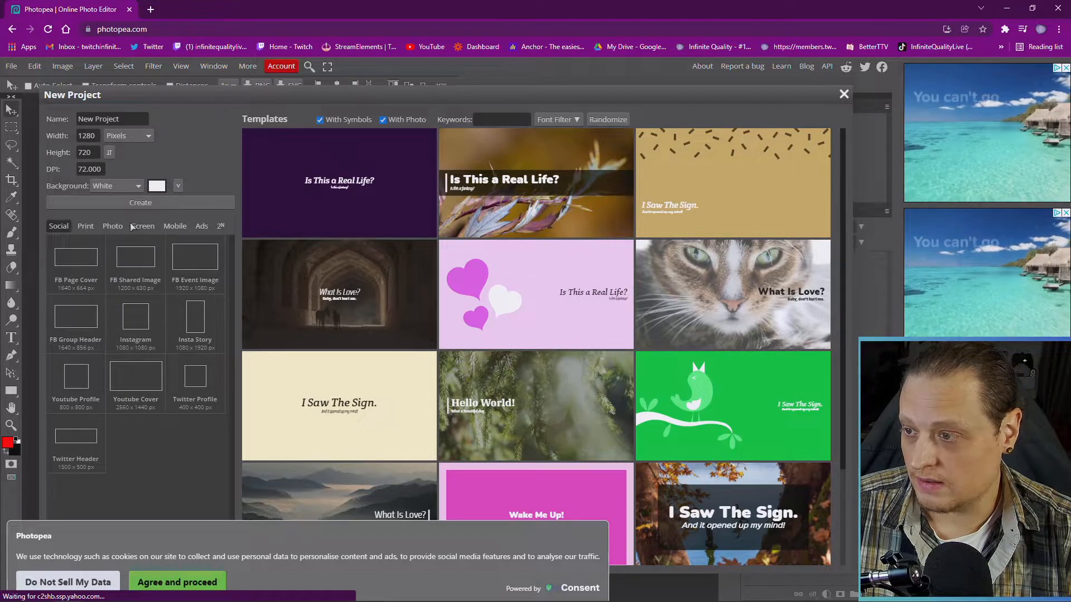
left_click(187, 269)
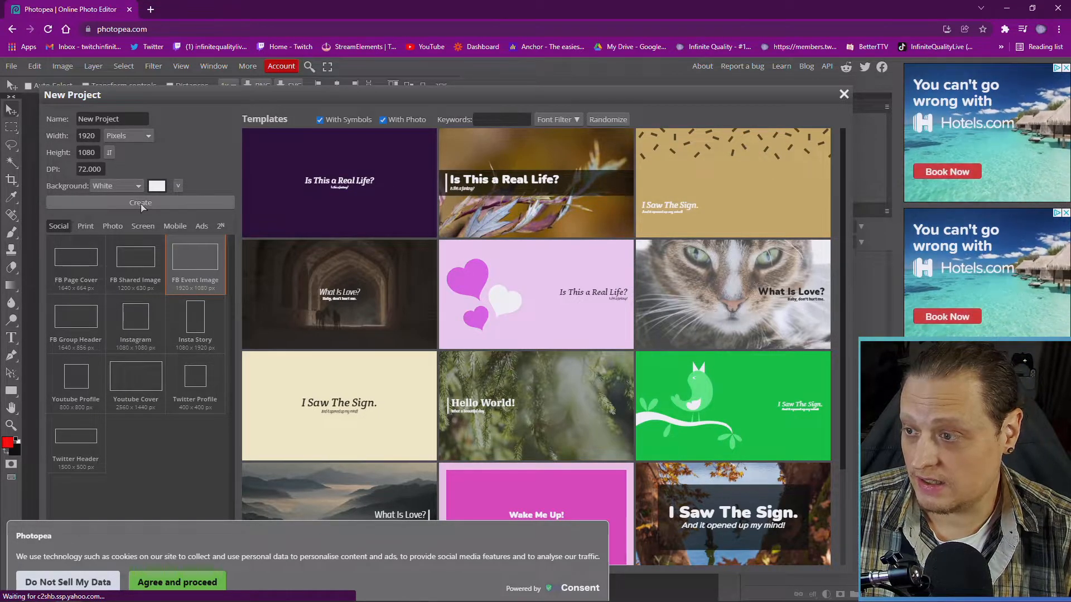
left_click(67, 202)
left_click(17, 441)
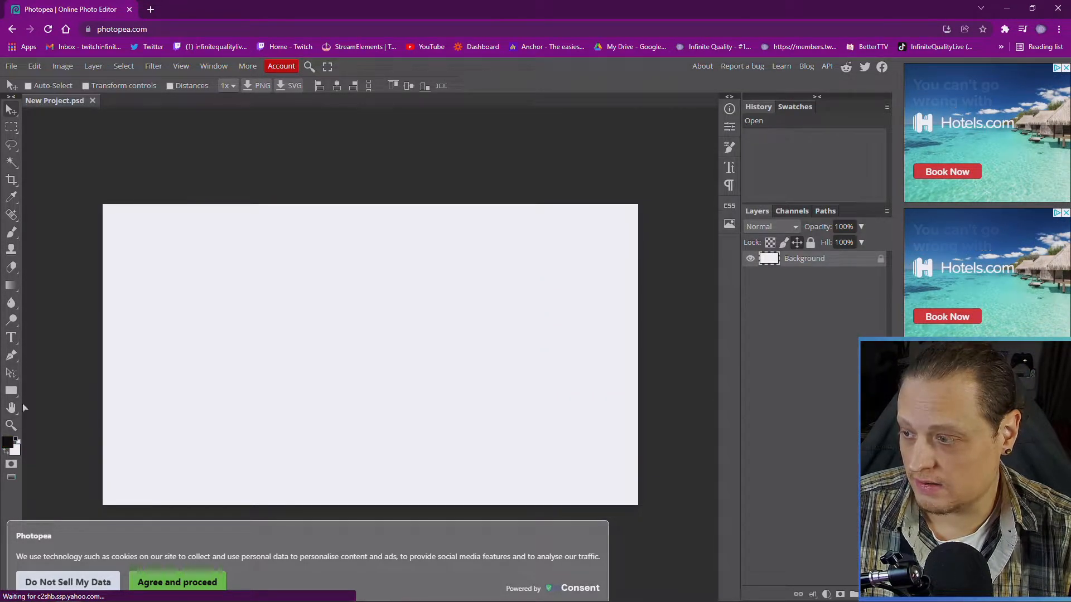
left_click(12, 286)
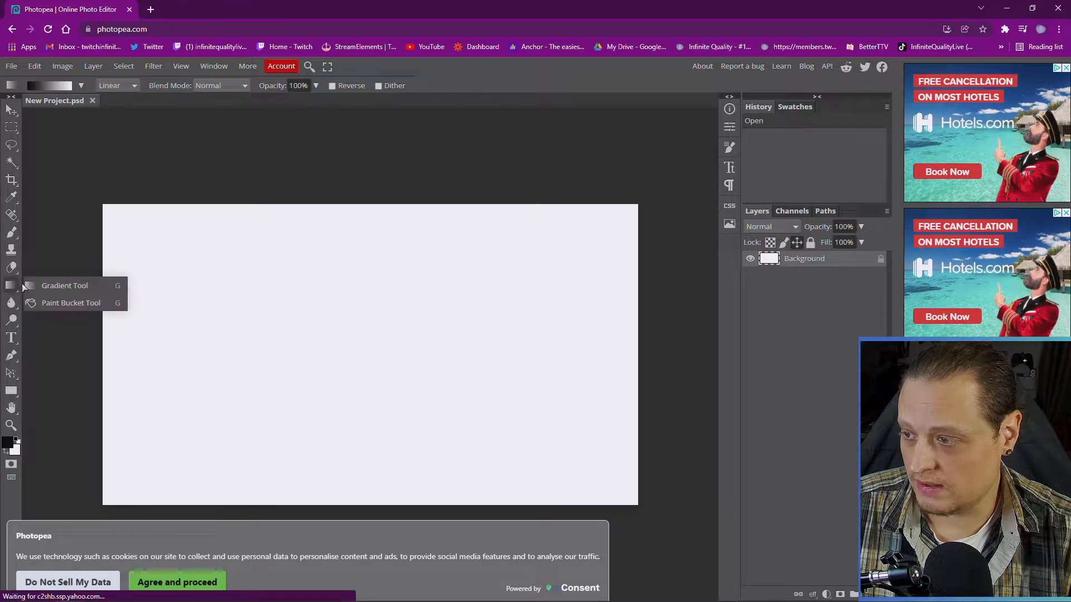
left_click(60, 302)
left_click(217, 308)
Export the black image as a PNG download and drag it out of the browser
left_click(11, 66)
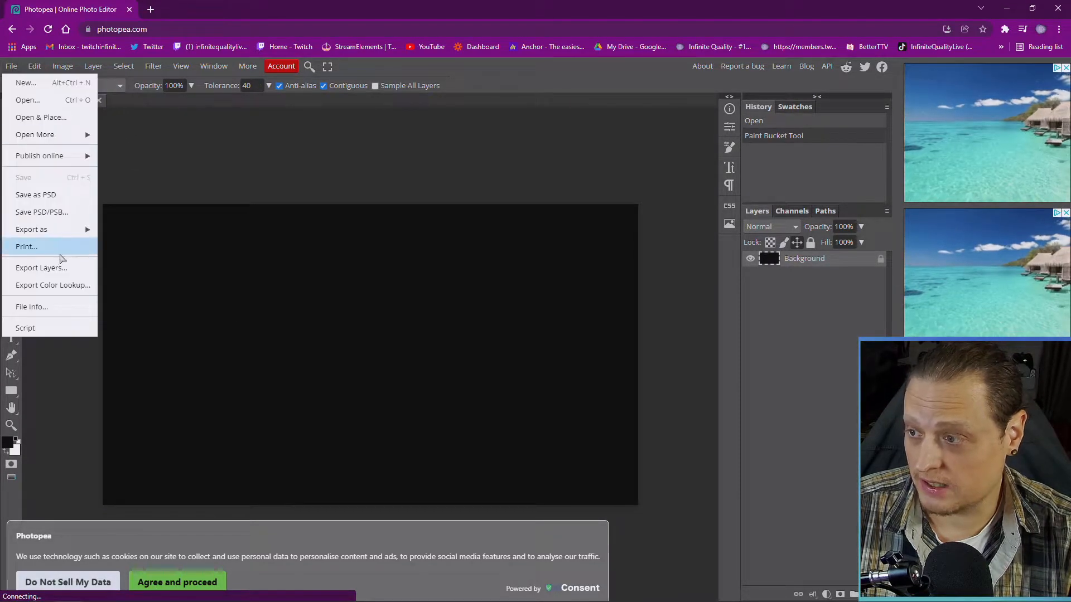
mouse_move(62, 229)
left_click(117, 230)
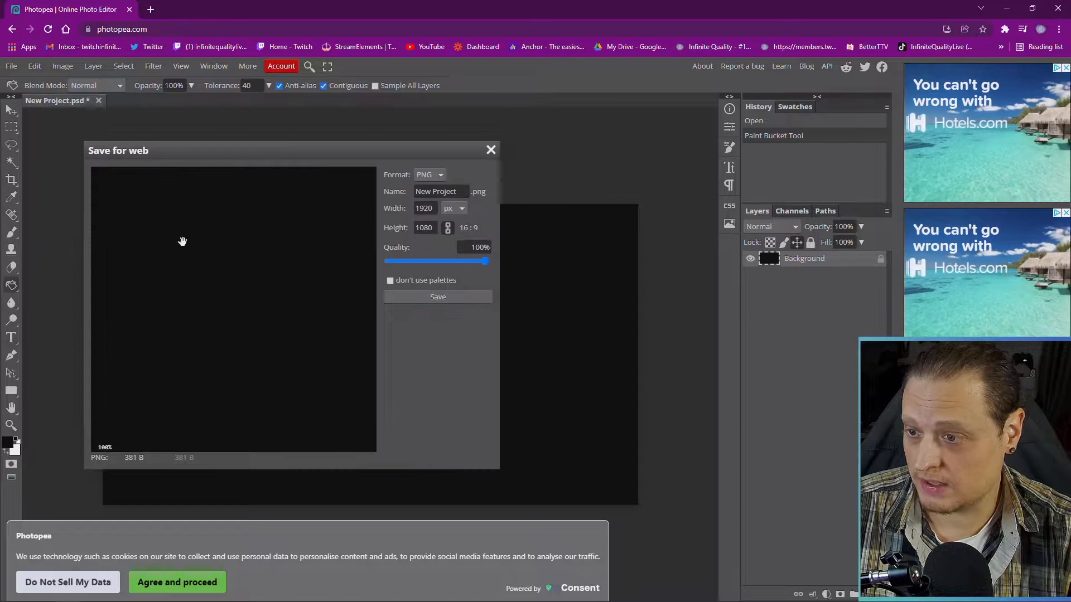
left_click(434, 296)
left_click_drag(86, 593, 1070, 33)
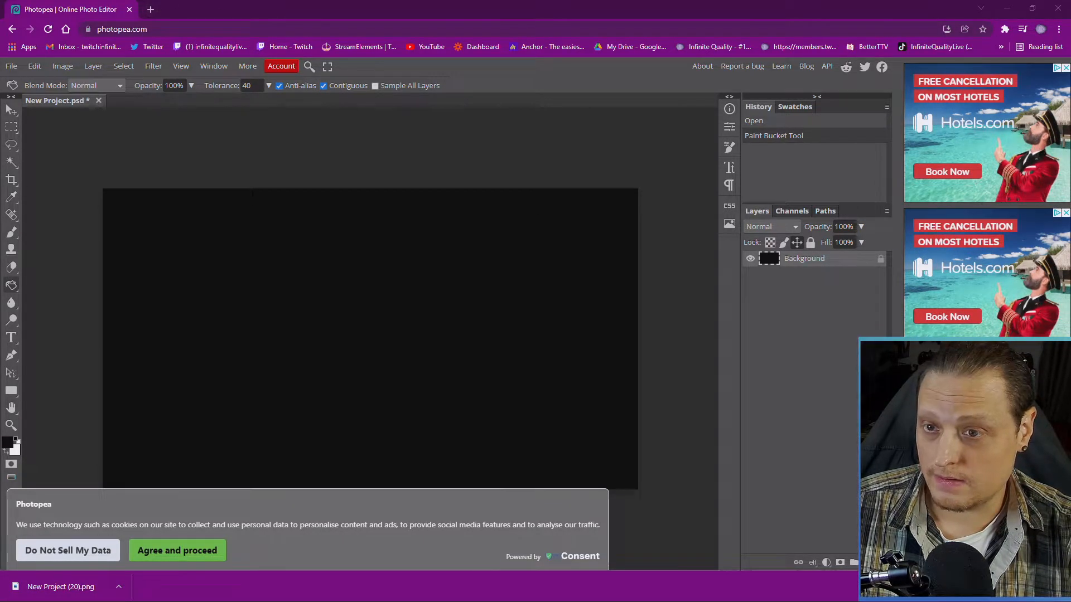
Add an Image widget to the overlay using the uploaded black PNG
left_click(1007, 8)
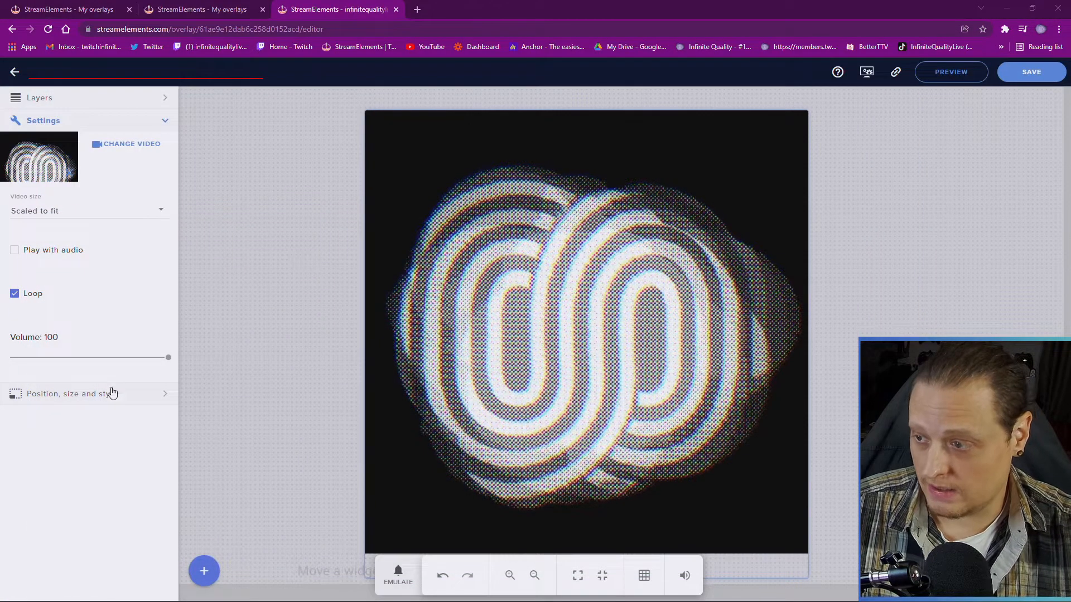
left_click(204, 570)
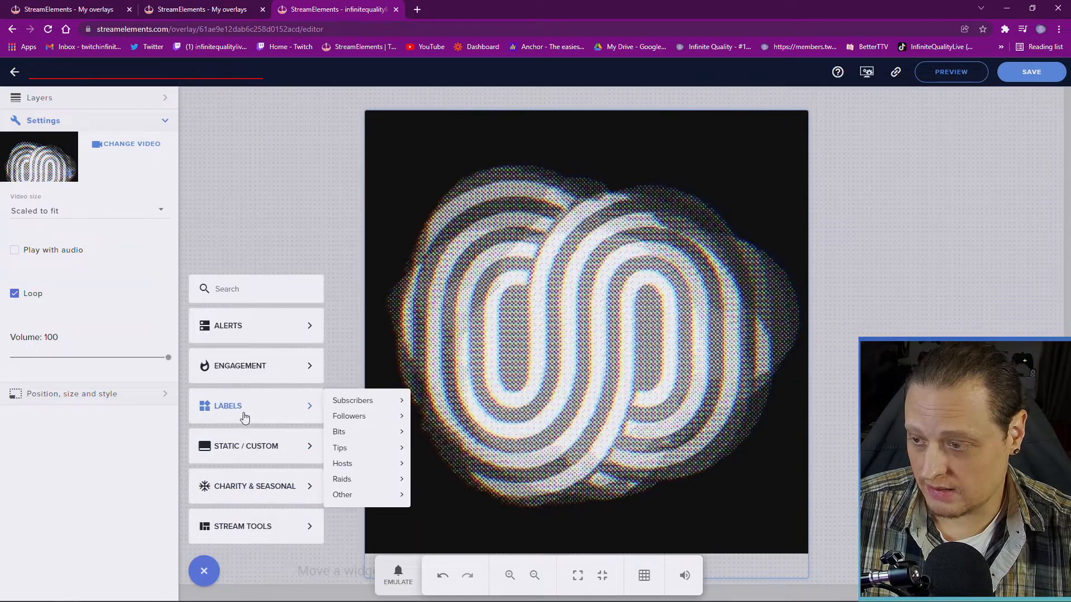
mouse_move(263, 445)
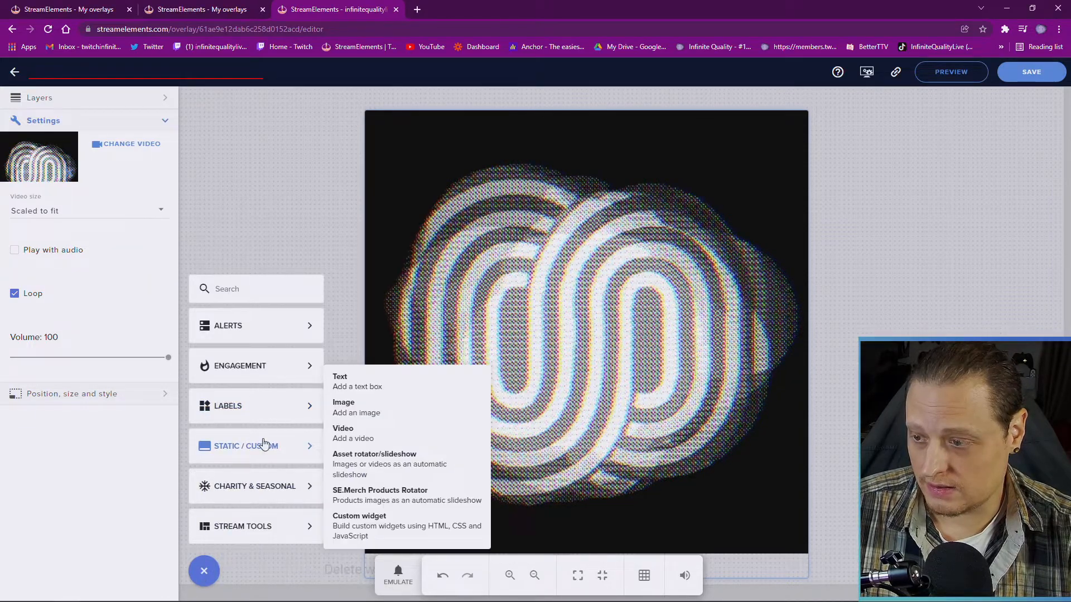
left_click(344, 407)
left_click(118, 145)
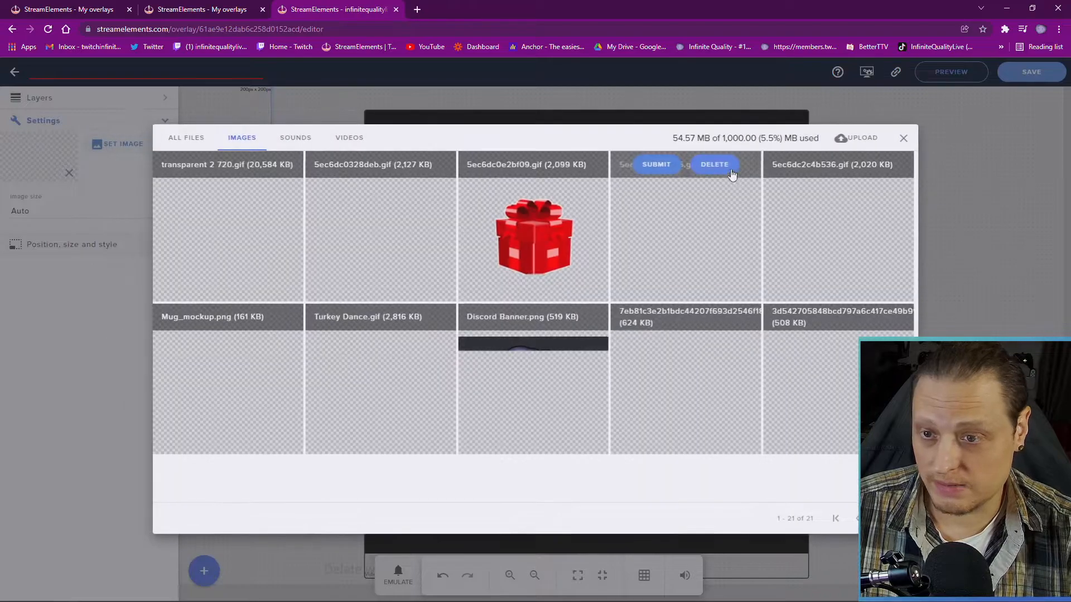
left_click(856, 98)
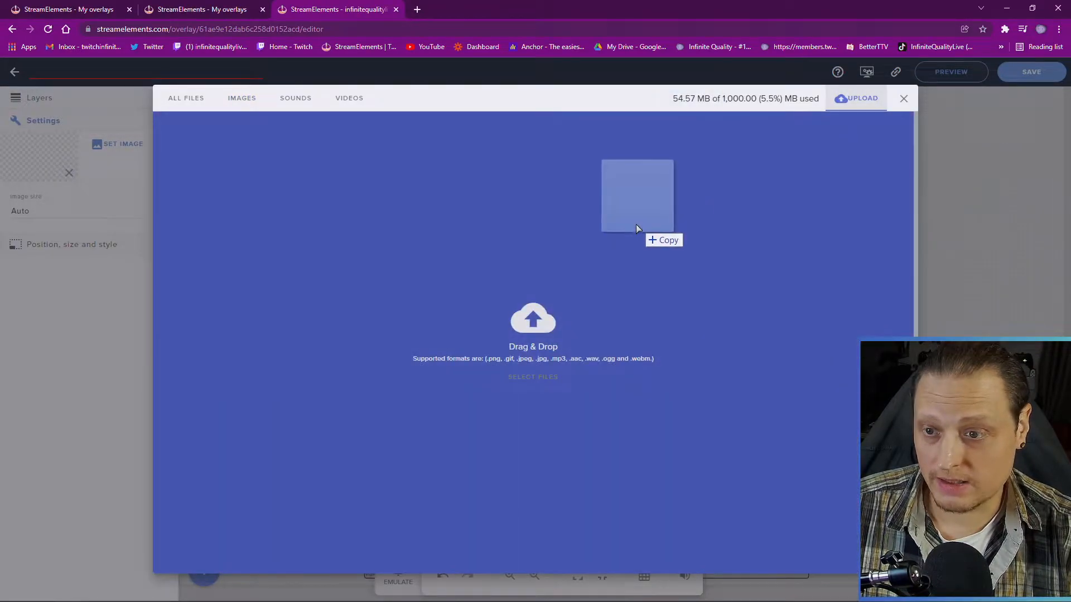
left_click_drag(636, 224, 601, 245)
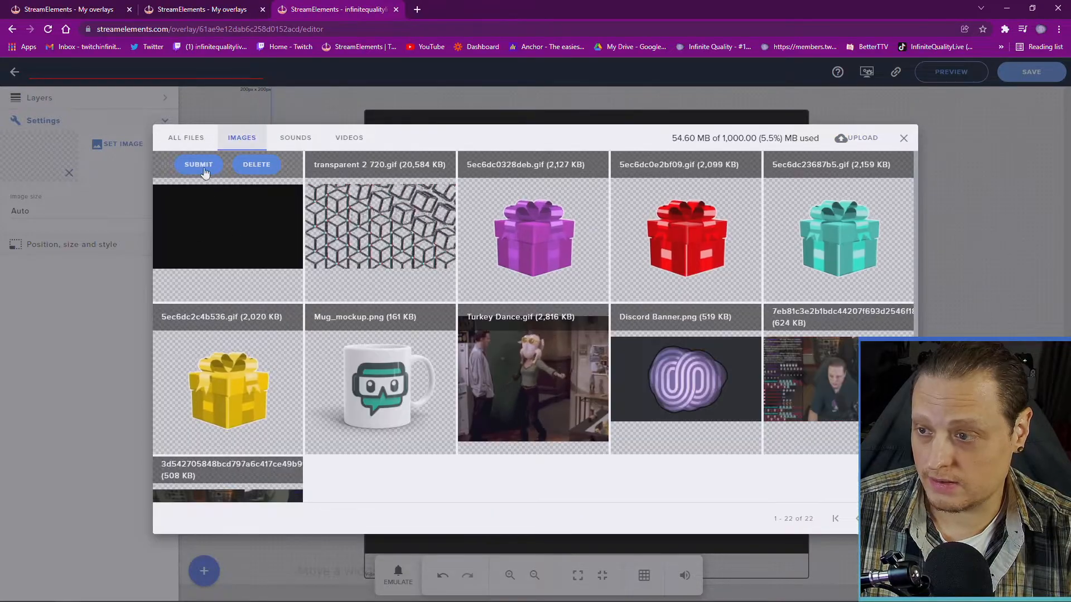
left_click(198, 166)
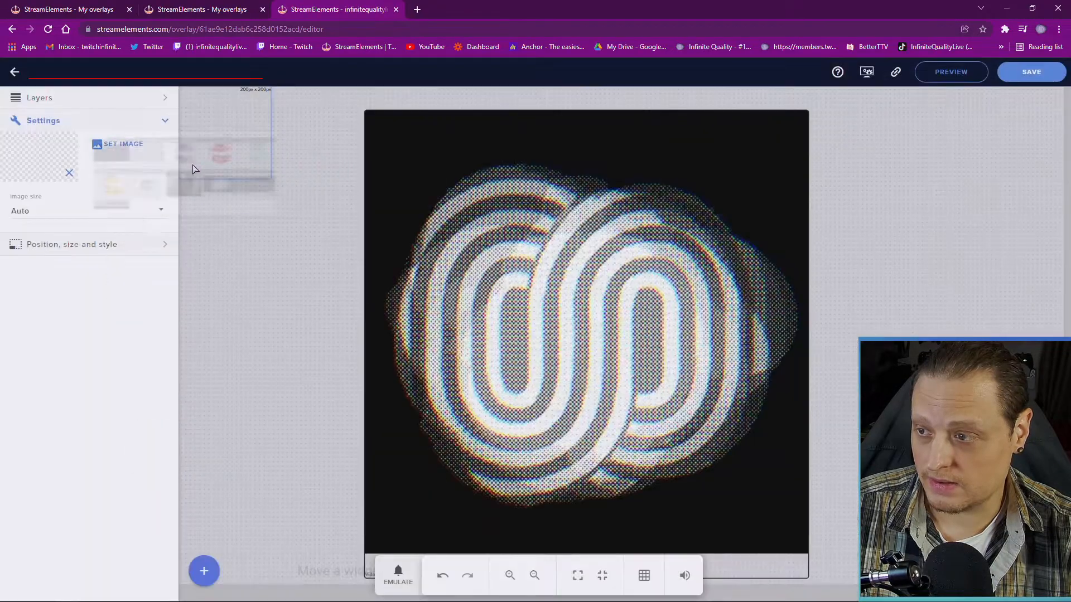
Set the black image to Scaled with width 1920 and height 1080
left_click(65, 195)
left_click(65, 195)
left_click(40, 248)
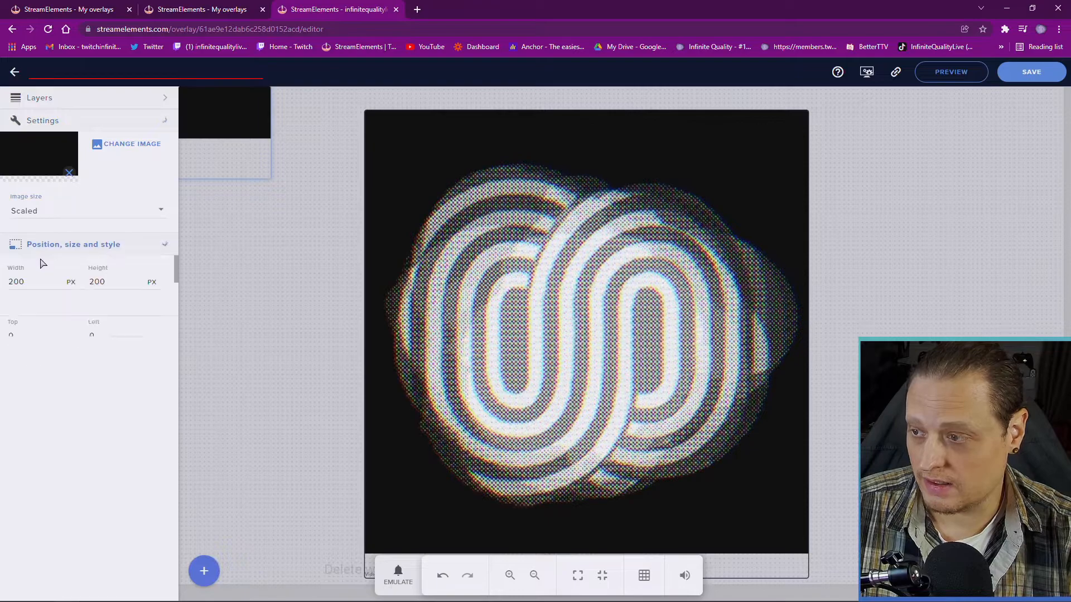
double_click(31, 179)
type("1920")
key("Tab")
type("1")
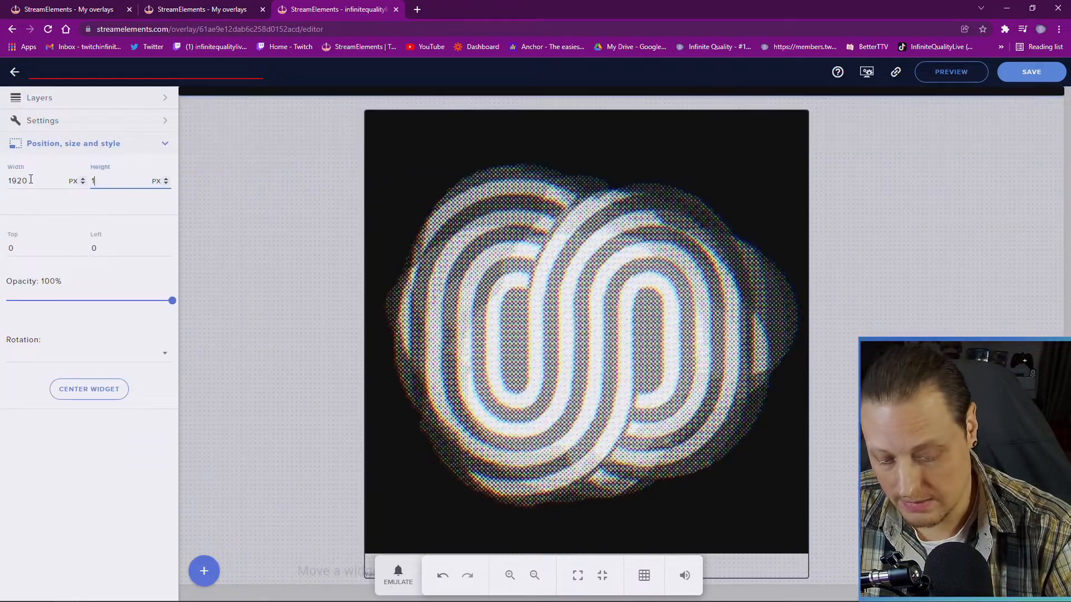
type("080")
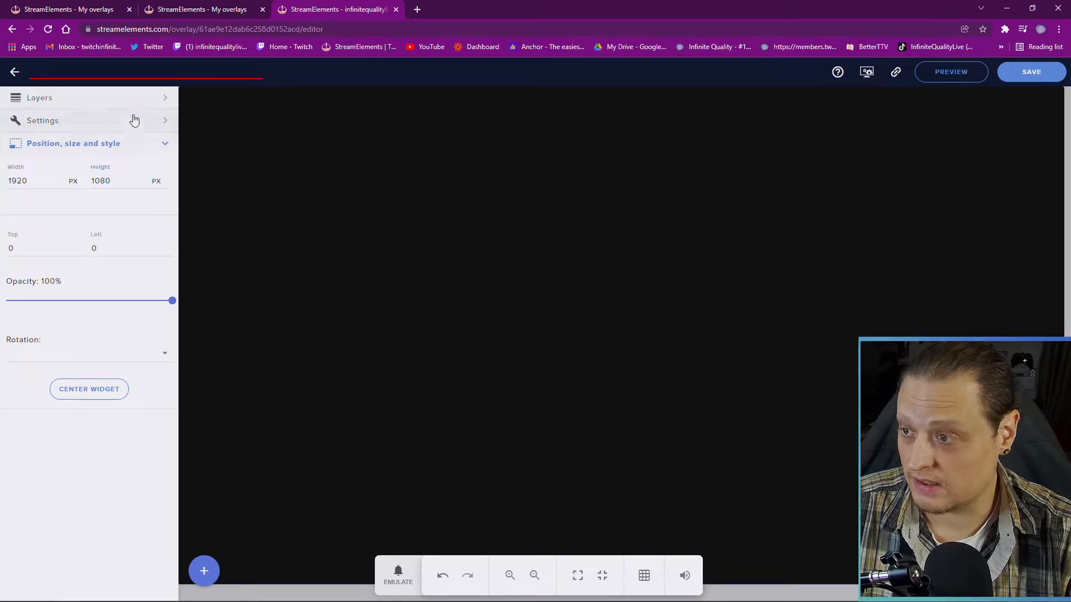
Rename the image layer 'Black Background' and the video layer 'IQ Moshed', keeping the video above
left_click(132, 102)
double_click(50, 146)
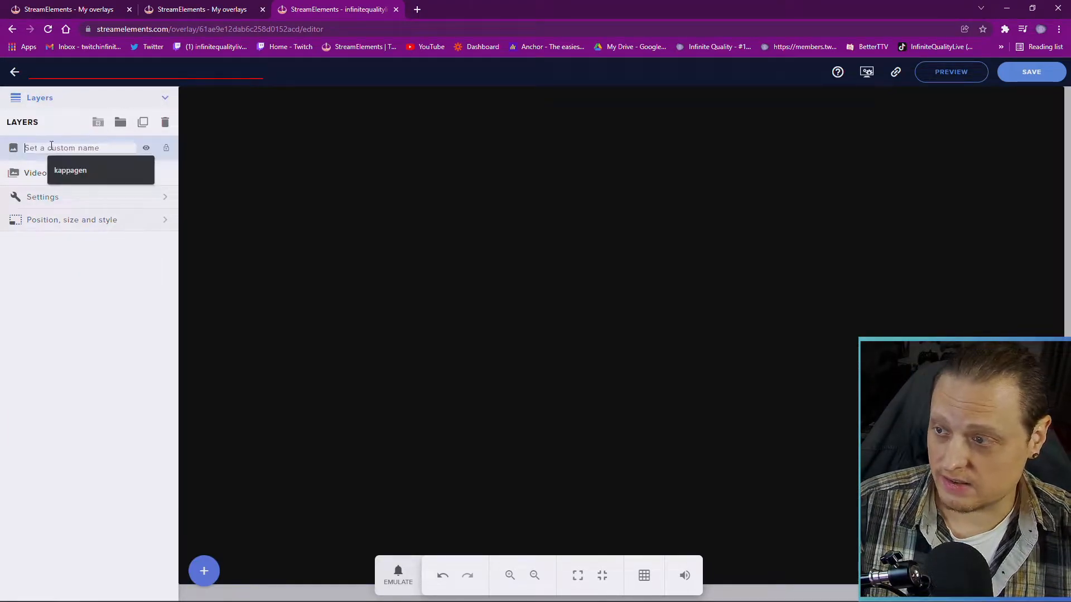
type("Black Background")
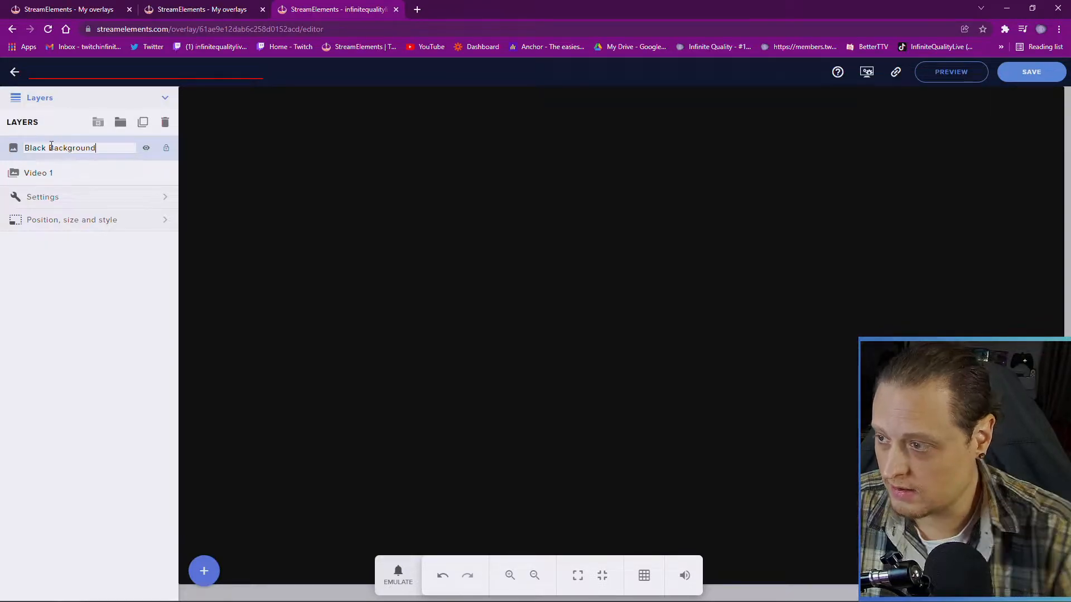
key("Return")
mouse_move(49, 176)
left_mouse_down()
mouse_move(52, 145)
mouse_move(51, 154)
left_mouse_up()
double_click(54, 152)
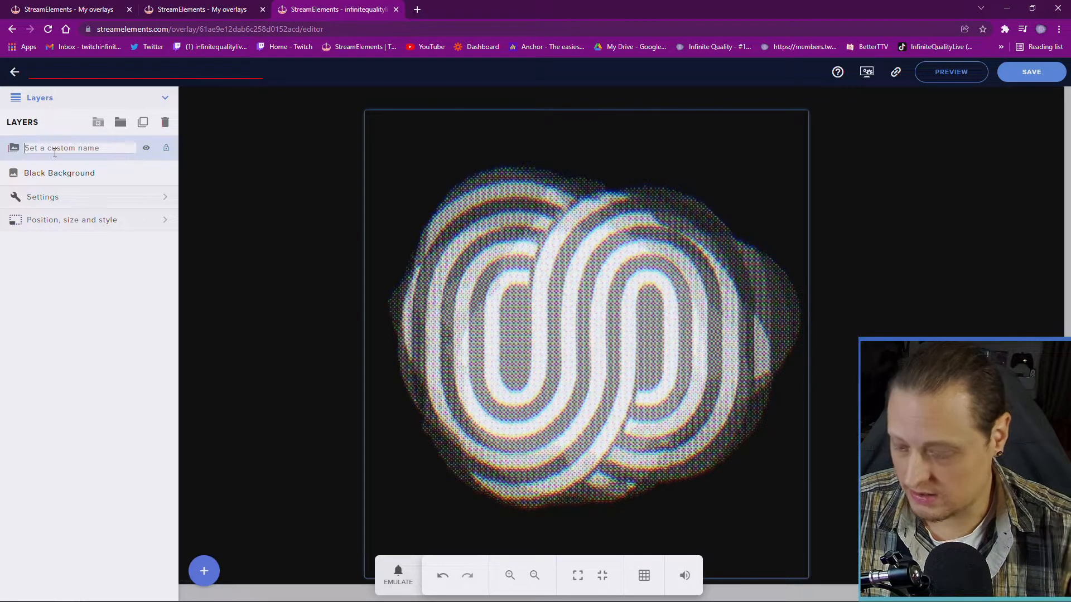
type("IQ Moshed")
key("Return")
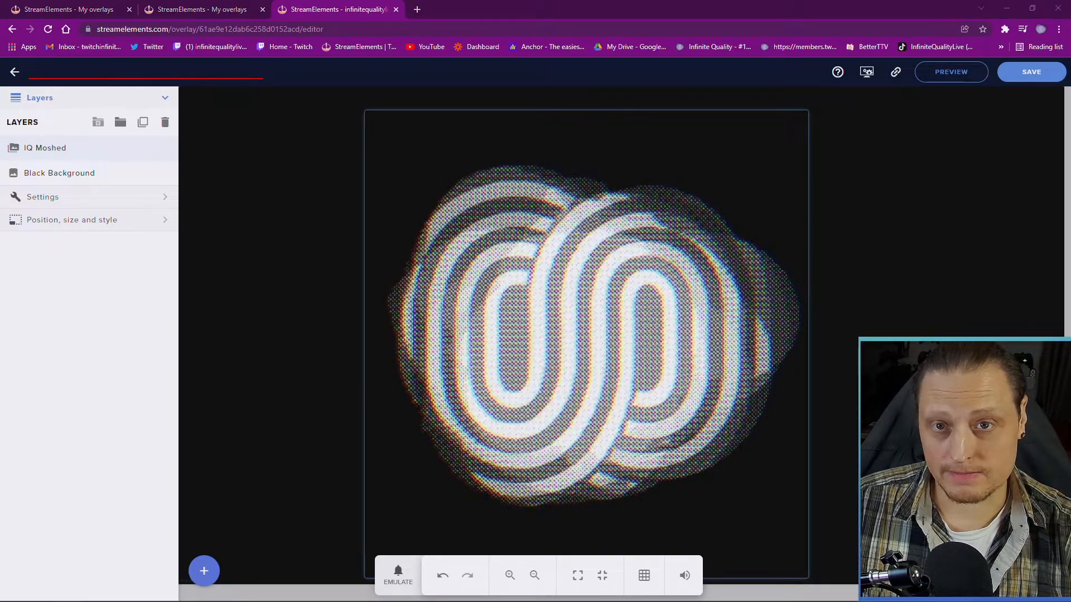
Add another Image widget using the uploaded InfiniteQuality.live logo PNG
left_click(214, 572)
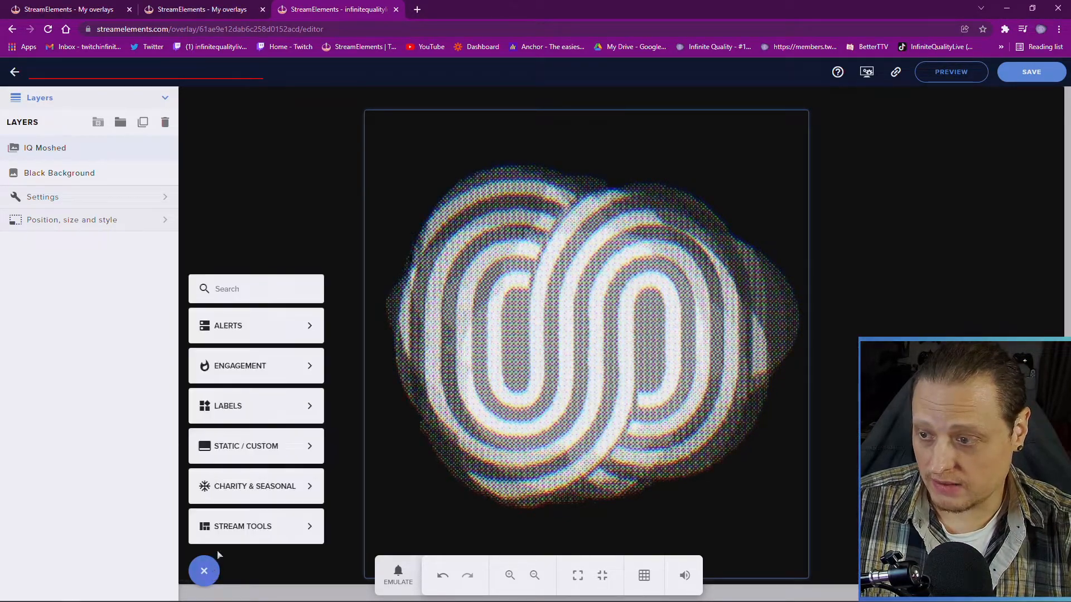
mouse_move(242, 404)
mouse_move(304, 446)
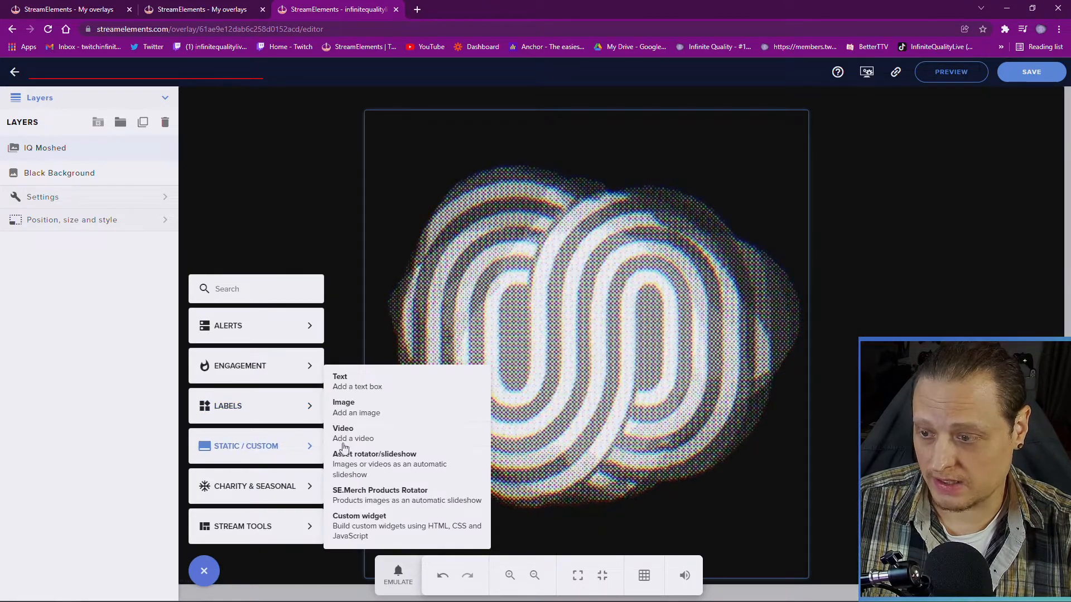
left_click(351, 338)
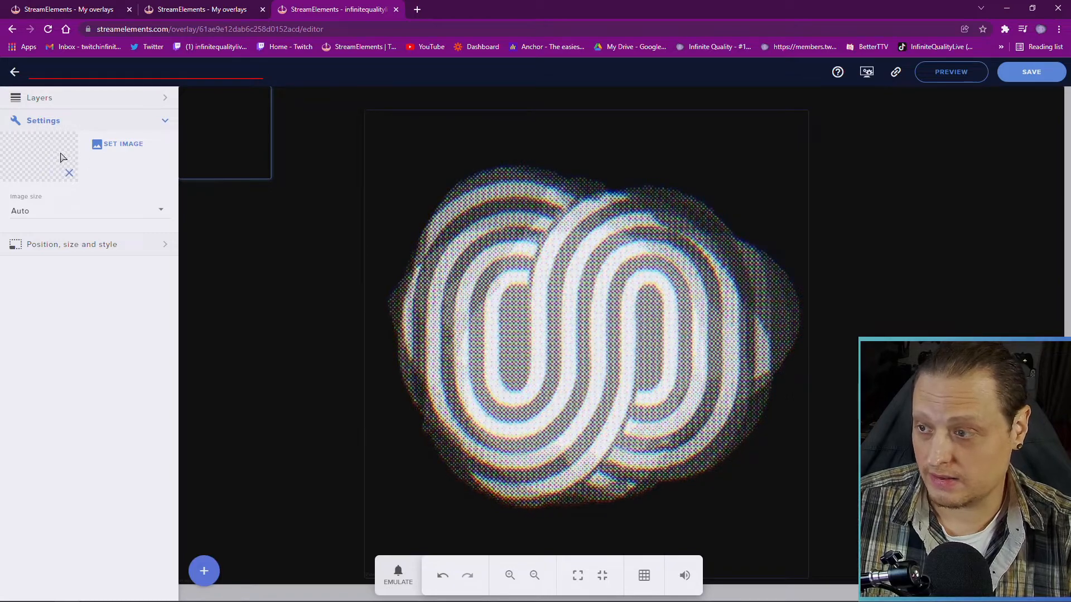
left_click(117, 144)
left_click(876, 139)
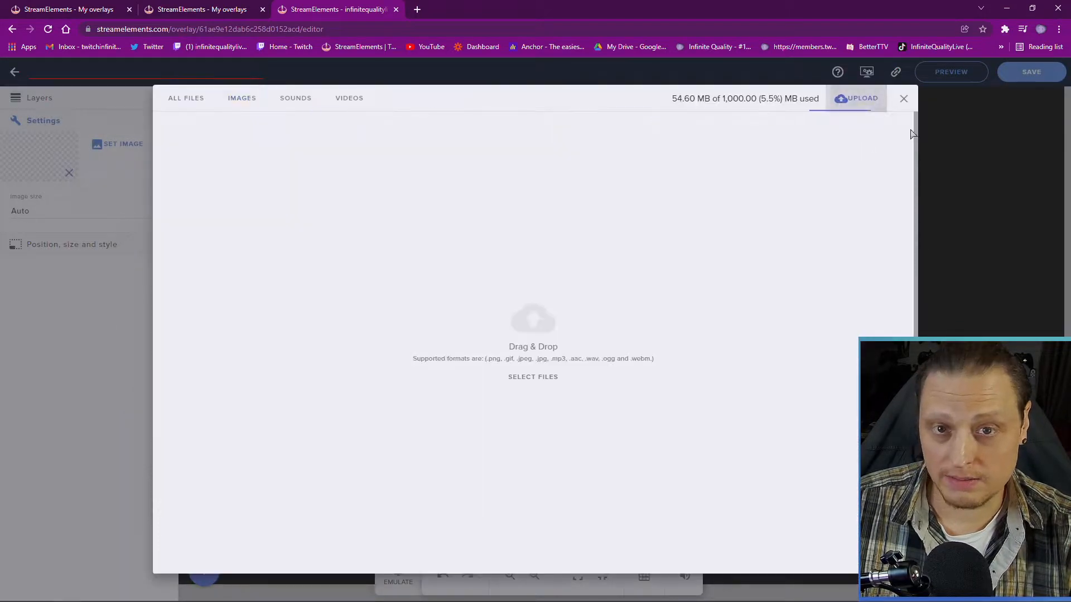
left_click_drag(1070, 167, 569, 273)
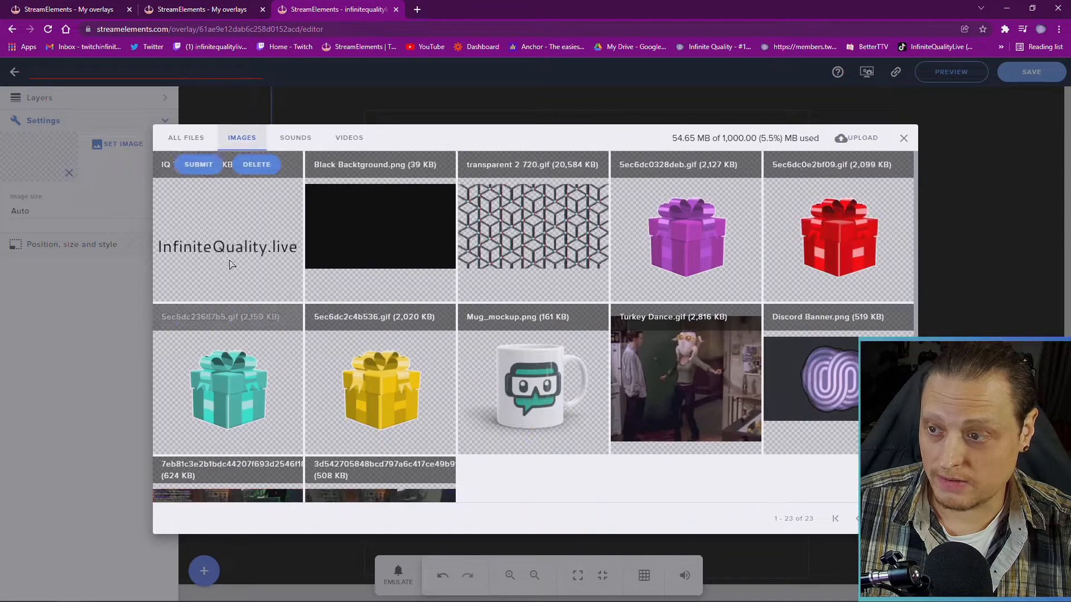
left_click(193, 167)
Set the logo image to Scaled, enlarge it, and place it along the canvas bottom
left_click(117, 216)
left_click(104, 184)
left_click_drag(269, 177, 647, 523)
left_click_drag(446, 384, 589, 501)
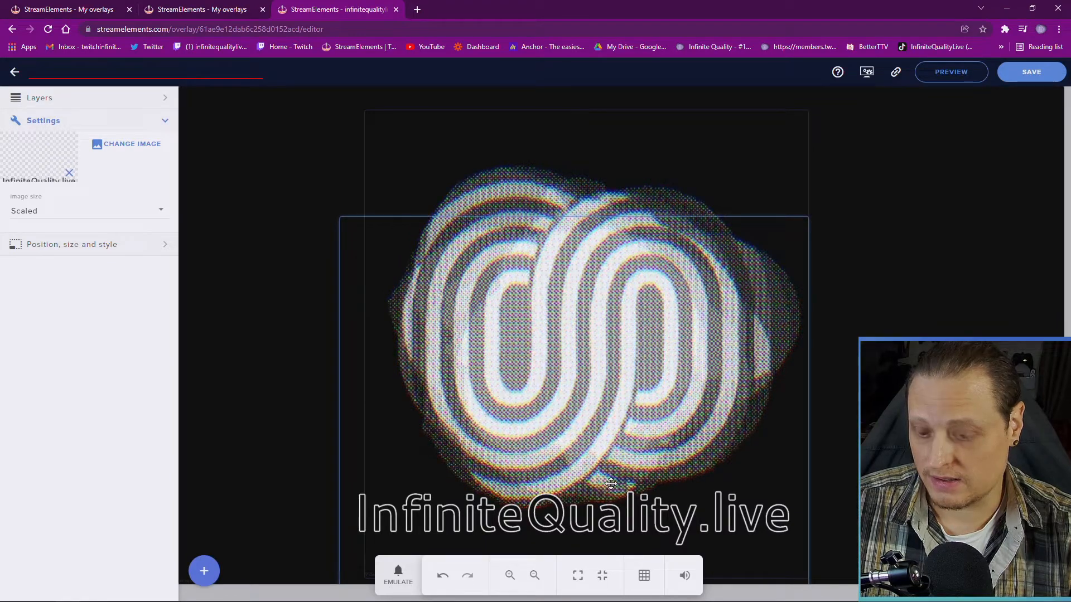
left_click_drag(589, 501, 611, 483)
key("Right")
key("Right")
key("Right")
key("Right")
key("Right")
key("Right")
key("Right")
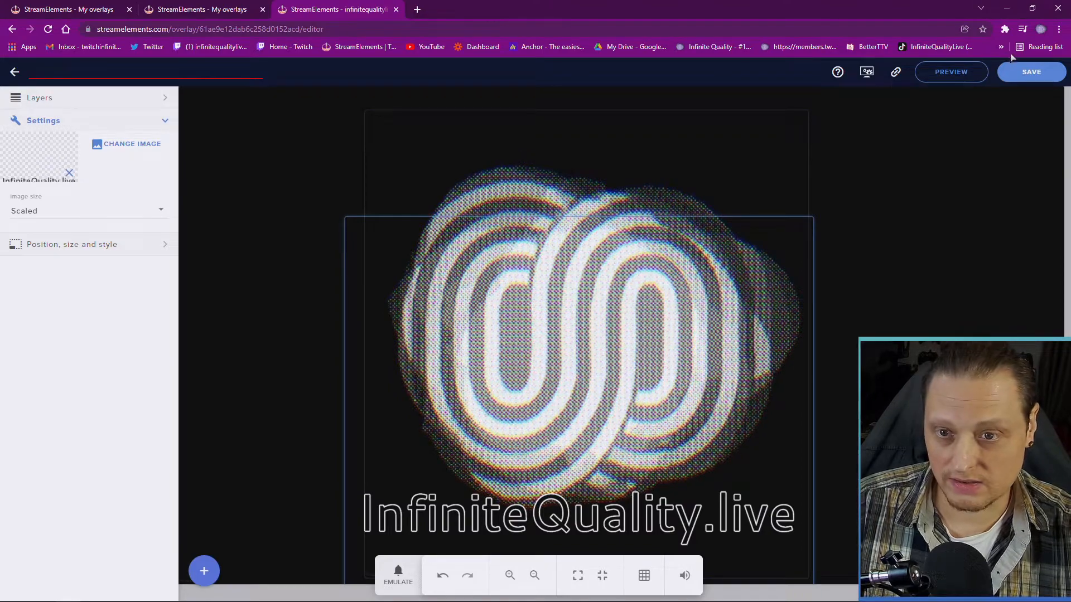
Enter 'IQ Ending Screen' as the overlay title and save the overlay
left_click(1024, 78)
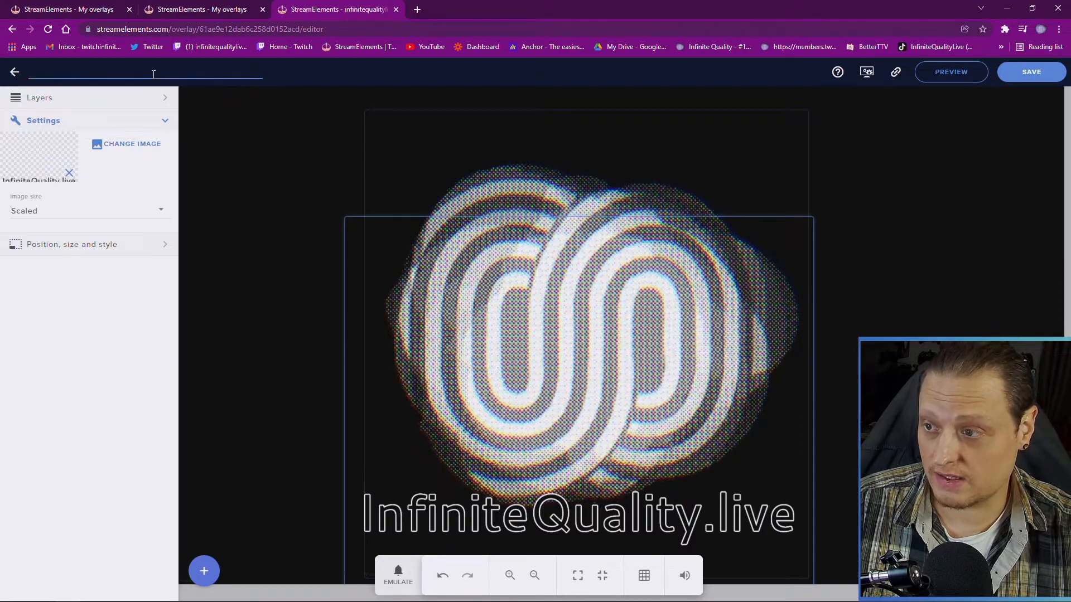
type("EN")
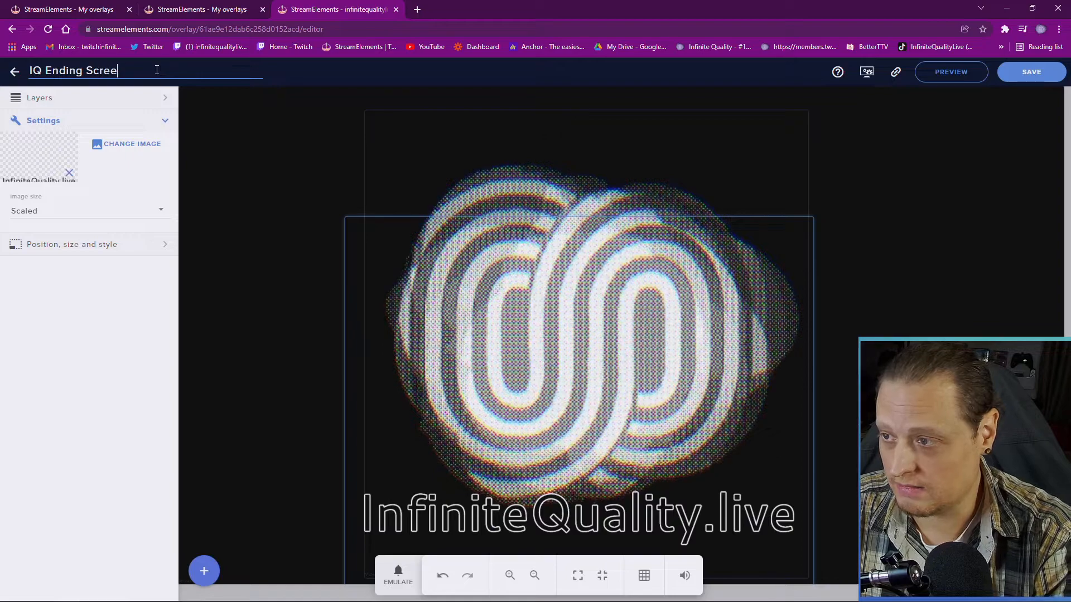
left_click(1033, 77)
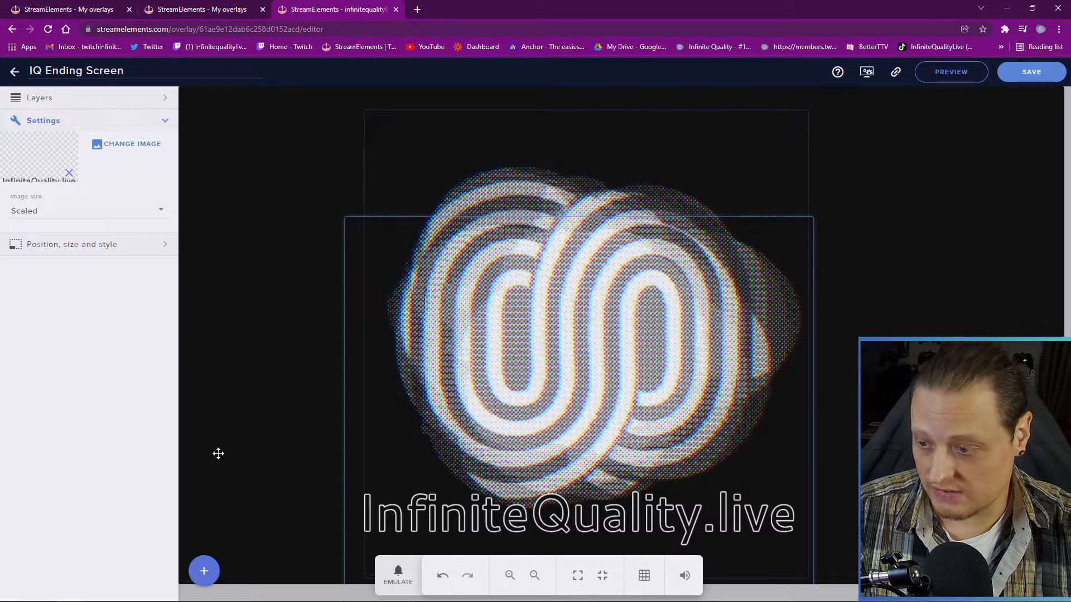
left_click(204, 571)
mouse_move(259, 449)
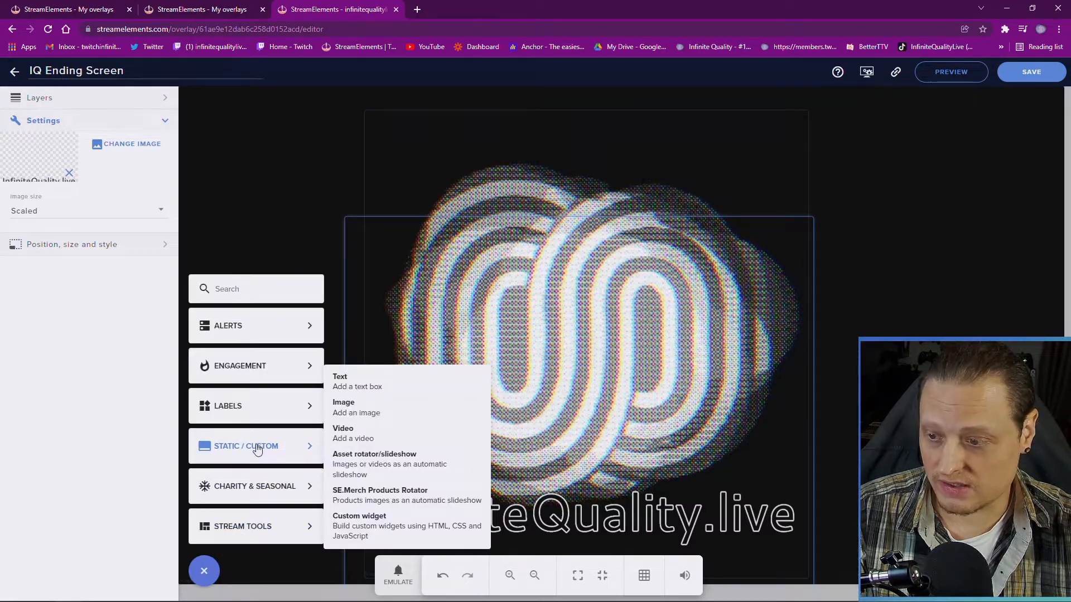
mouse_move(254, 364)
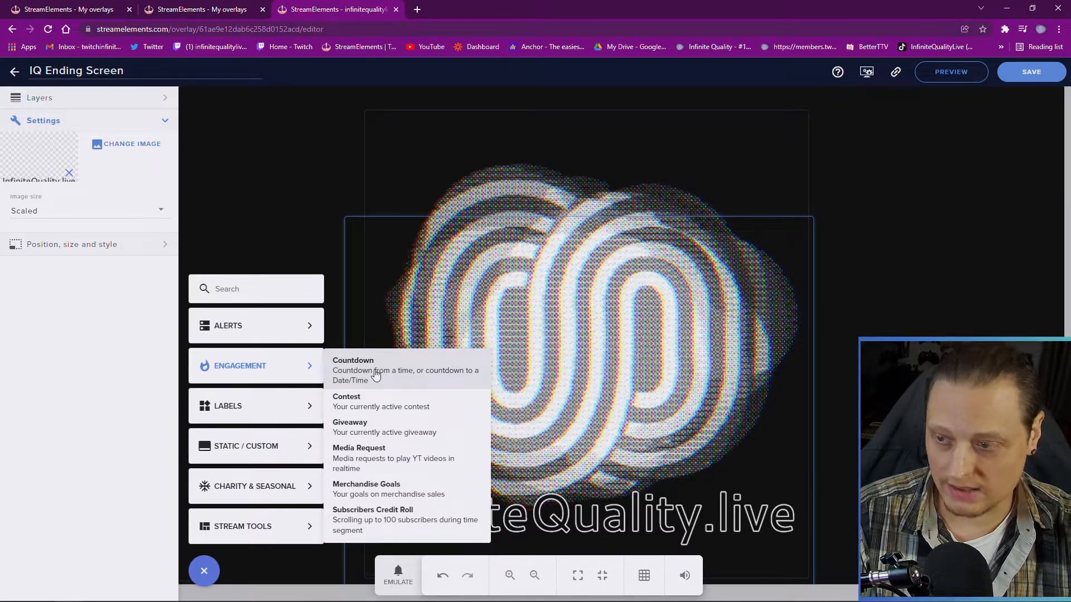
mouse_move(253, 338)
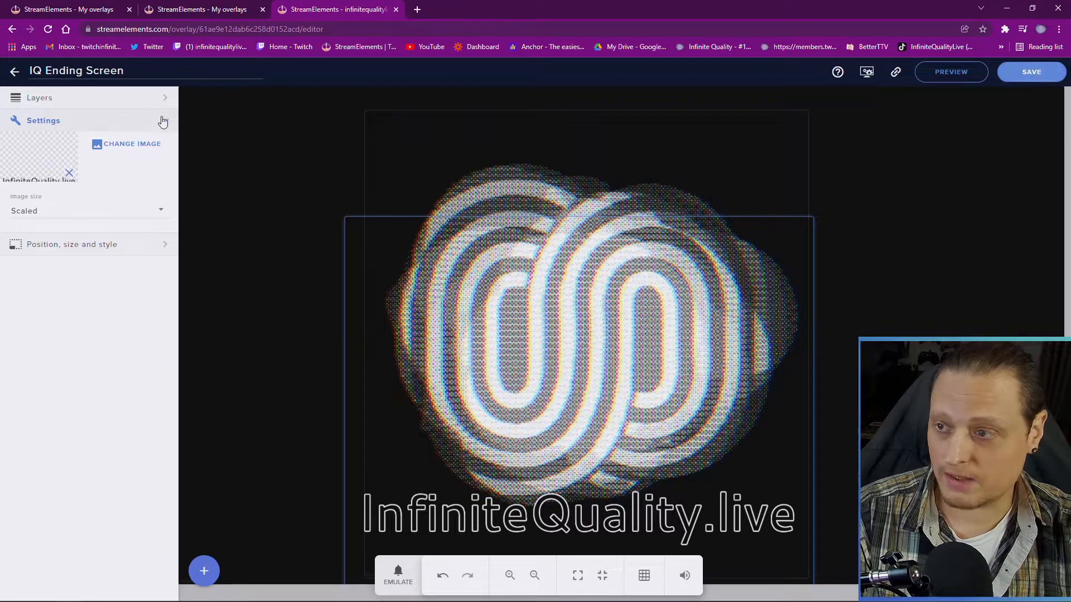
Duplicate the Alerts overlay's Alerts layer into IQ Ending Screen via Other Overlays, then return
left_click(14, 71)
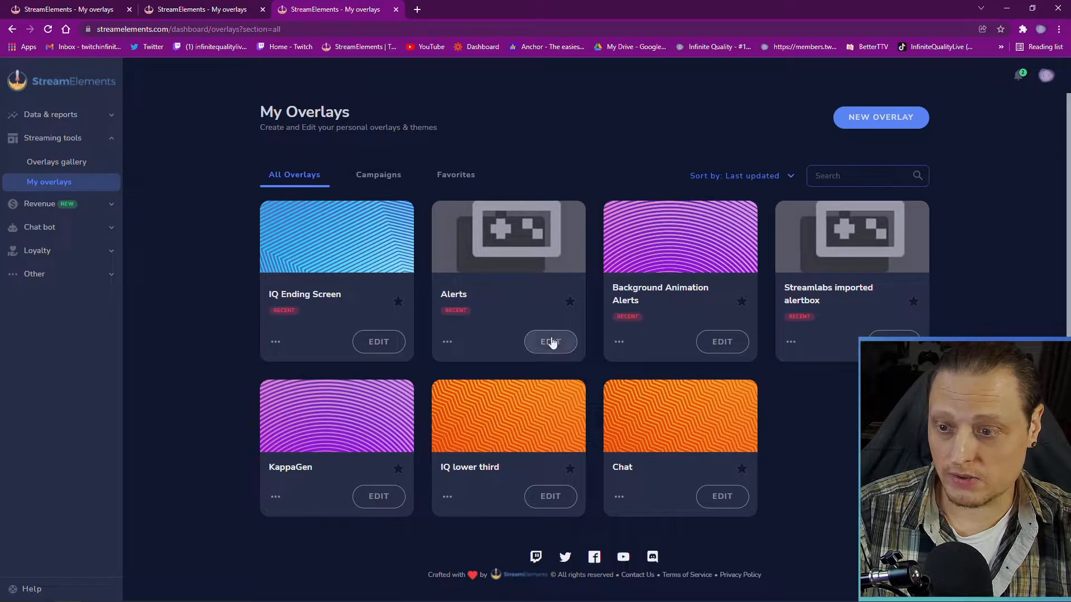
left_click(553, 342)
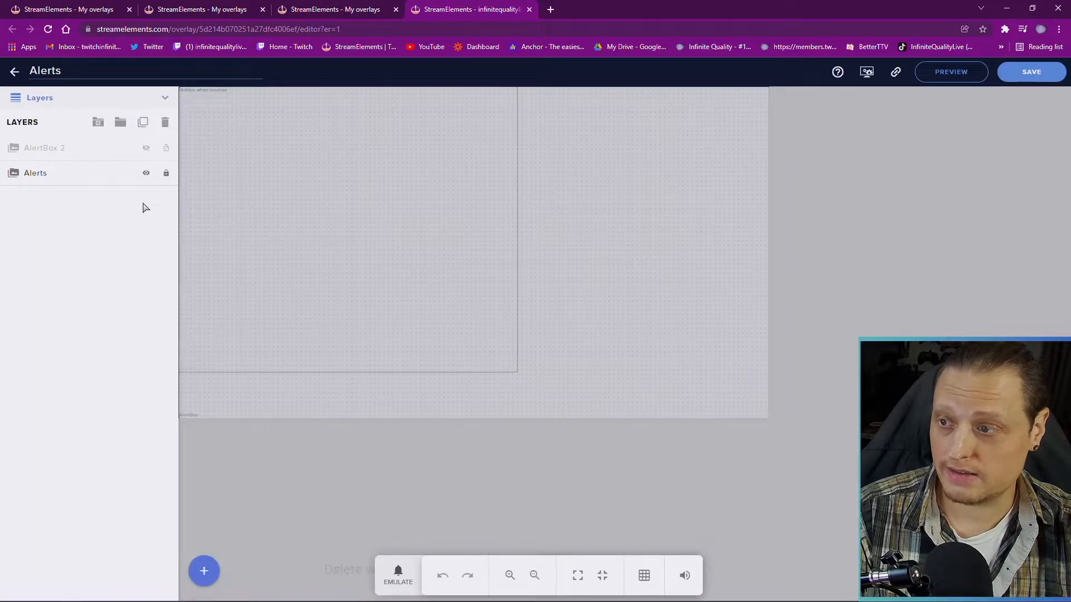
left_click(80, 171)
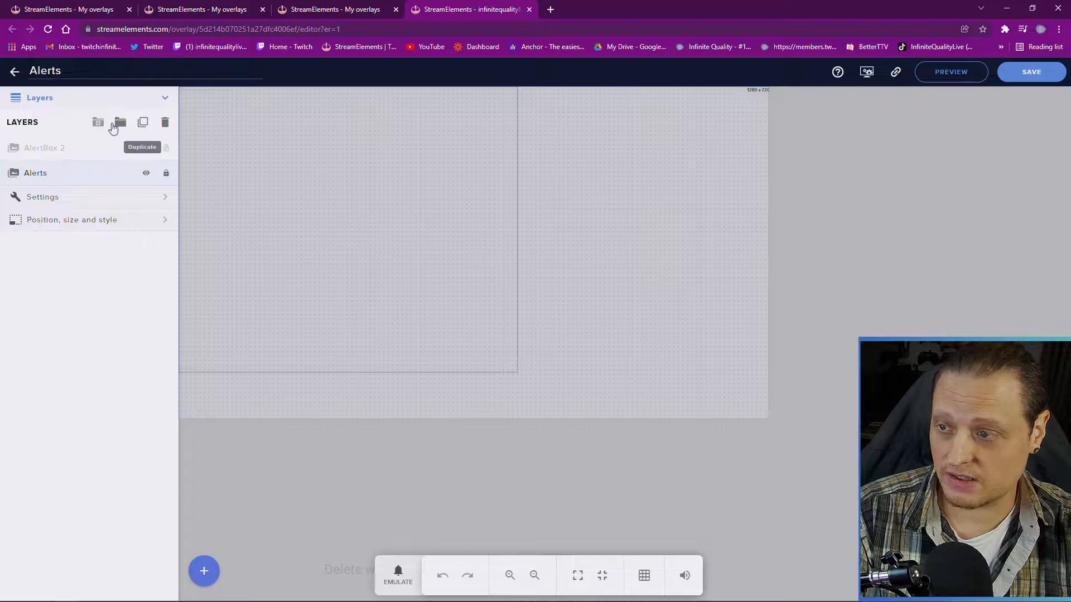
left_click(144, 123)
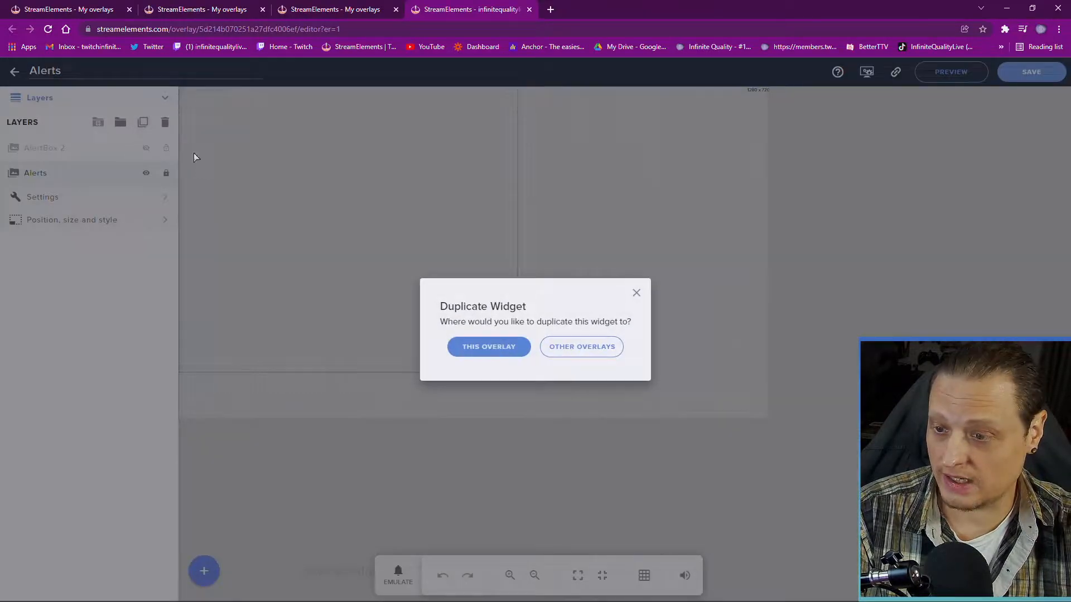
left_click(591, 349)
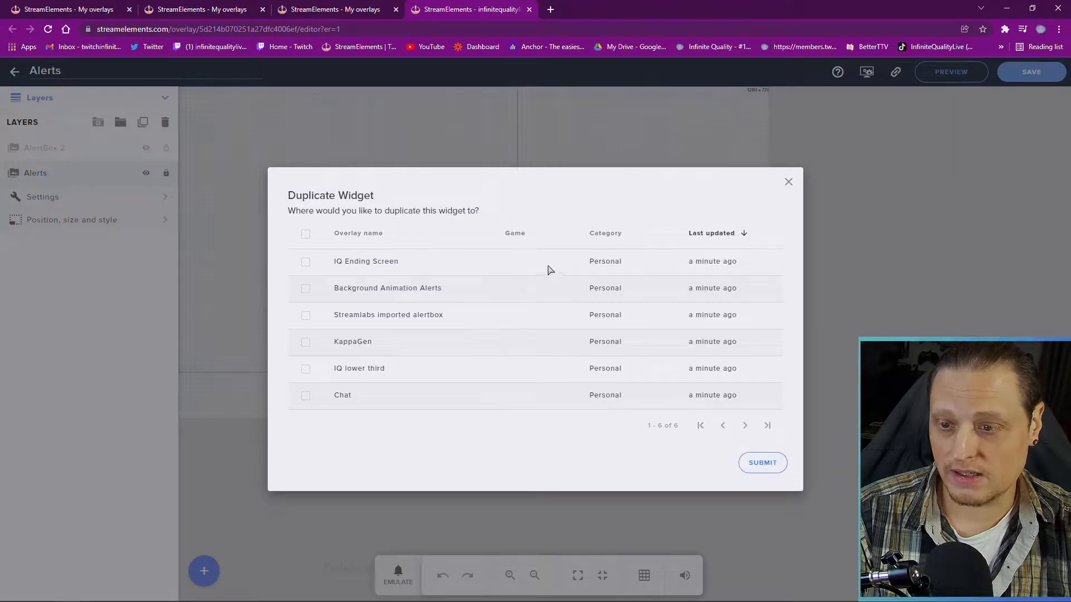
left_click(307, 262)
left_click(758, 463)
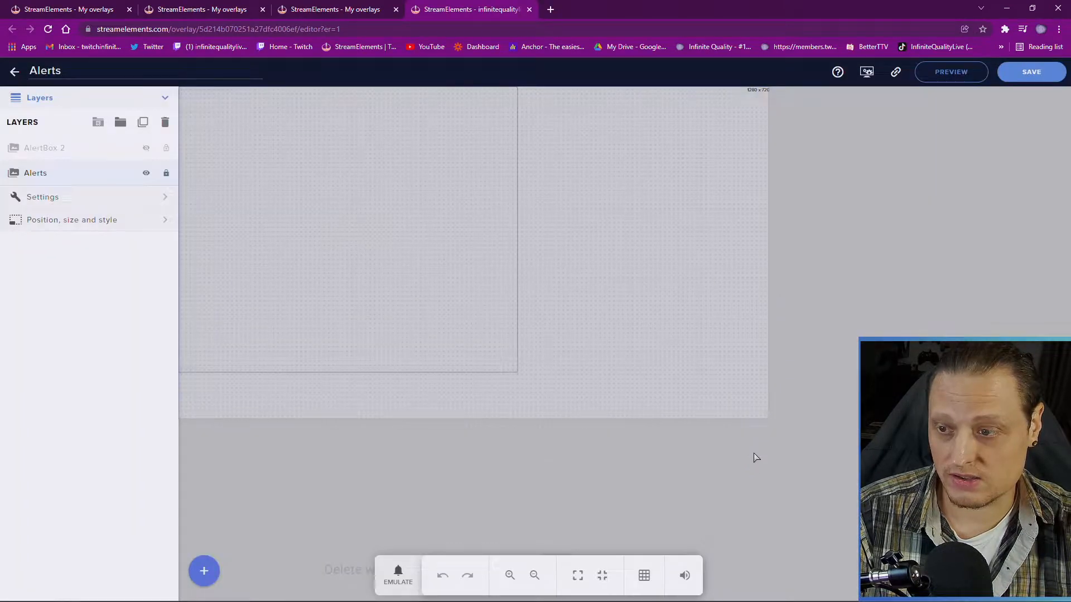
left_click(14, 72)
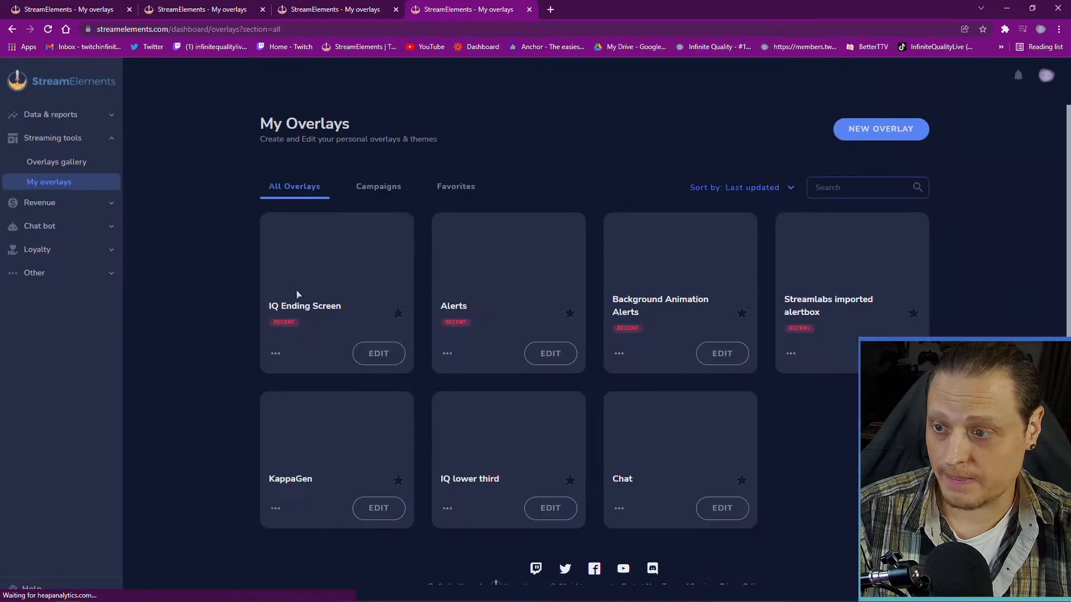
In IQ Ending Screen, emulate a follower alert, drag the copied Alerts widget right, then hide it
left_click(372, 342)
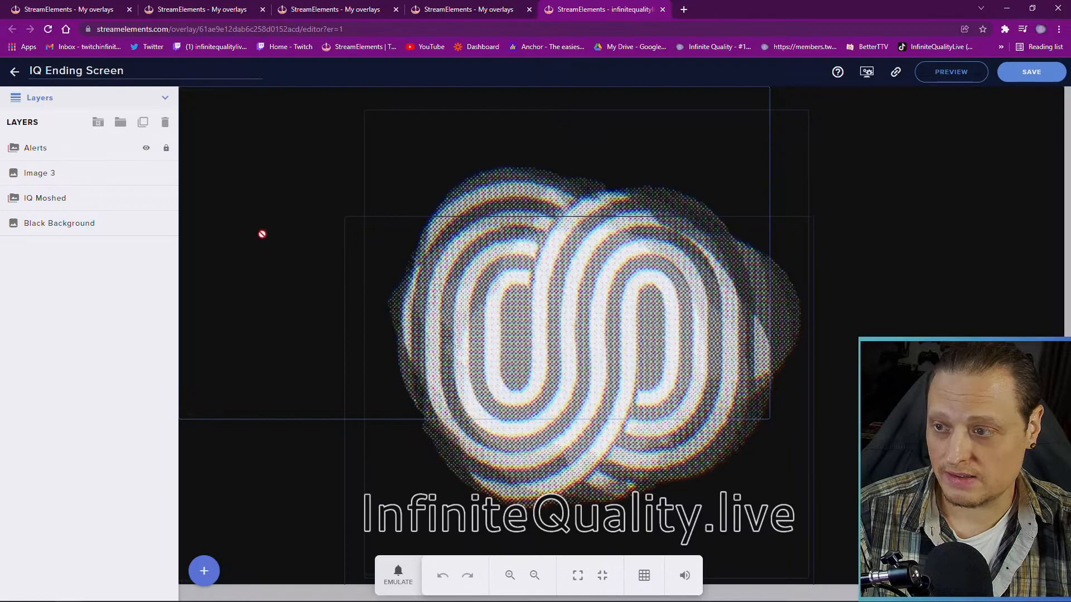
left_click(58, 148)
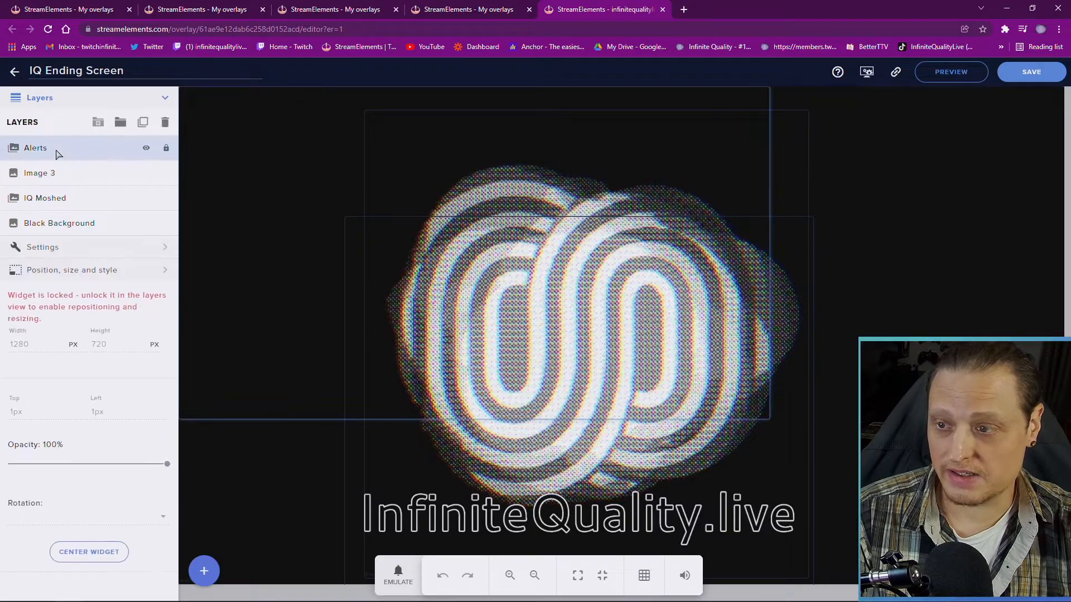
left_click(399, 574)
left_click(424, 375)
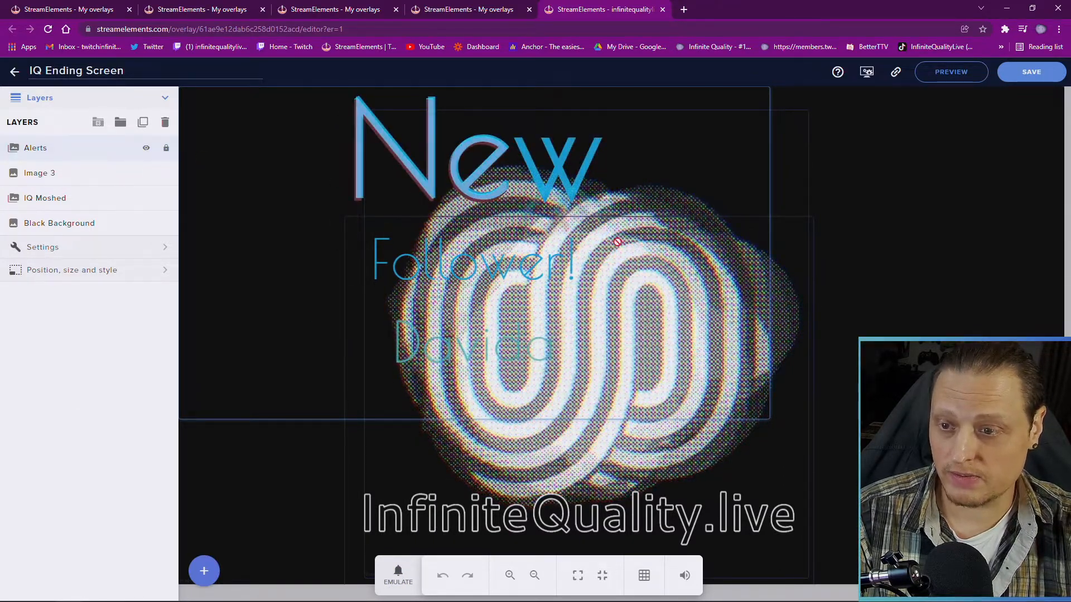
left_click_drag(480, 225, 845, 388)
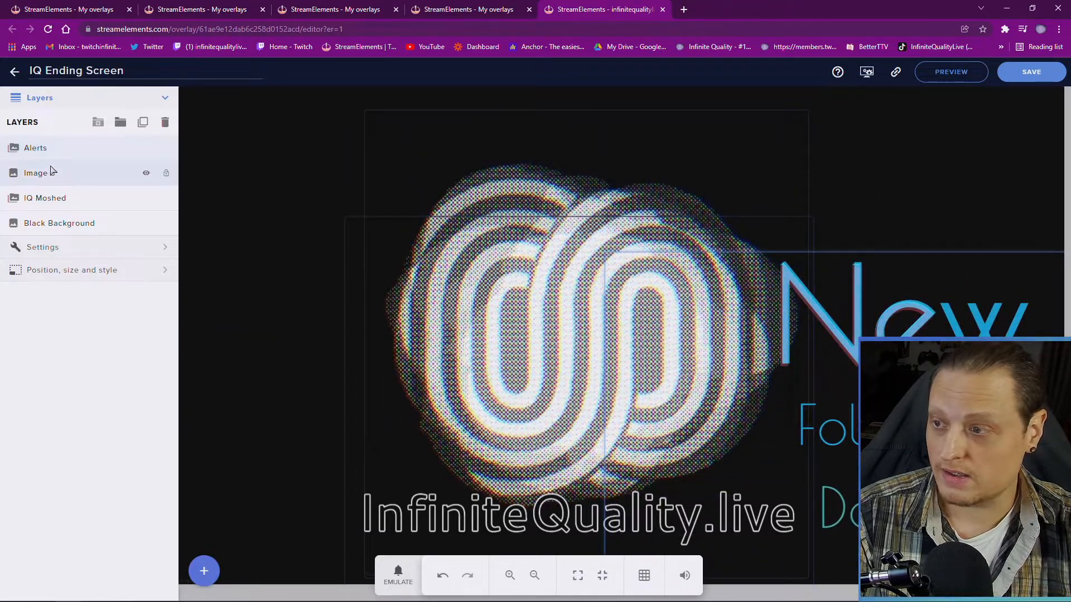
left_click(147, 149)
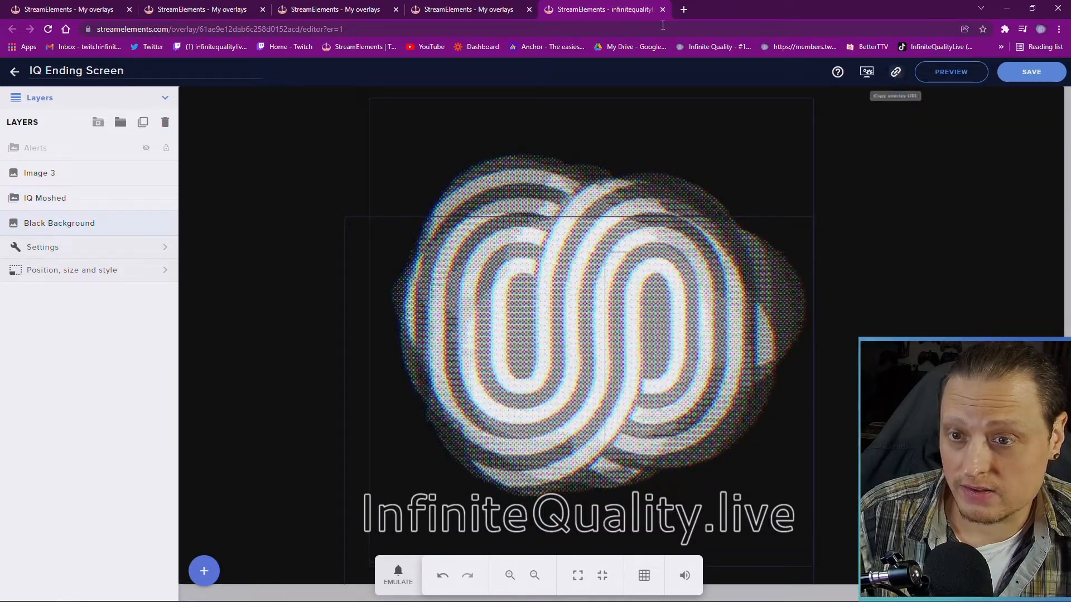
left_click(684, 9)
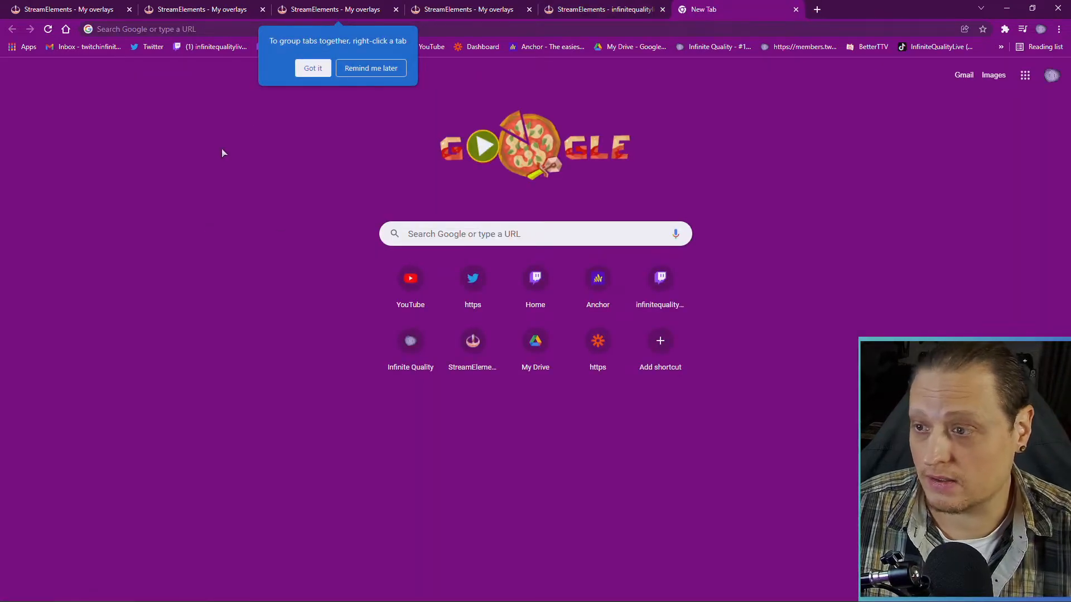
left_click(371, 68)
left_click(350, 31)
key("Return")
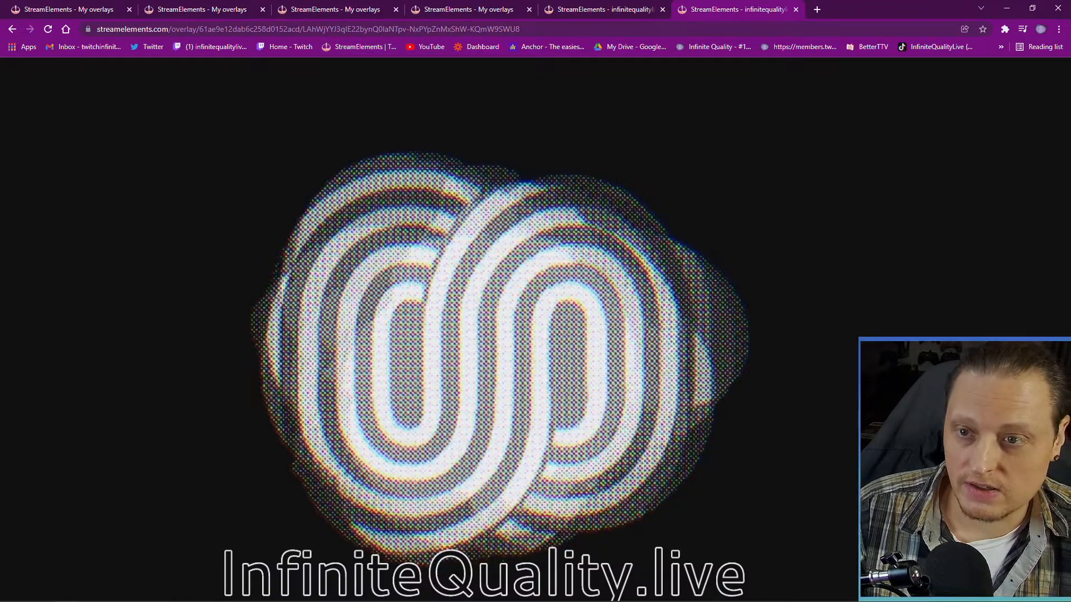
left_click(796, 9)
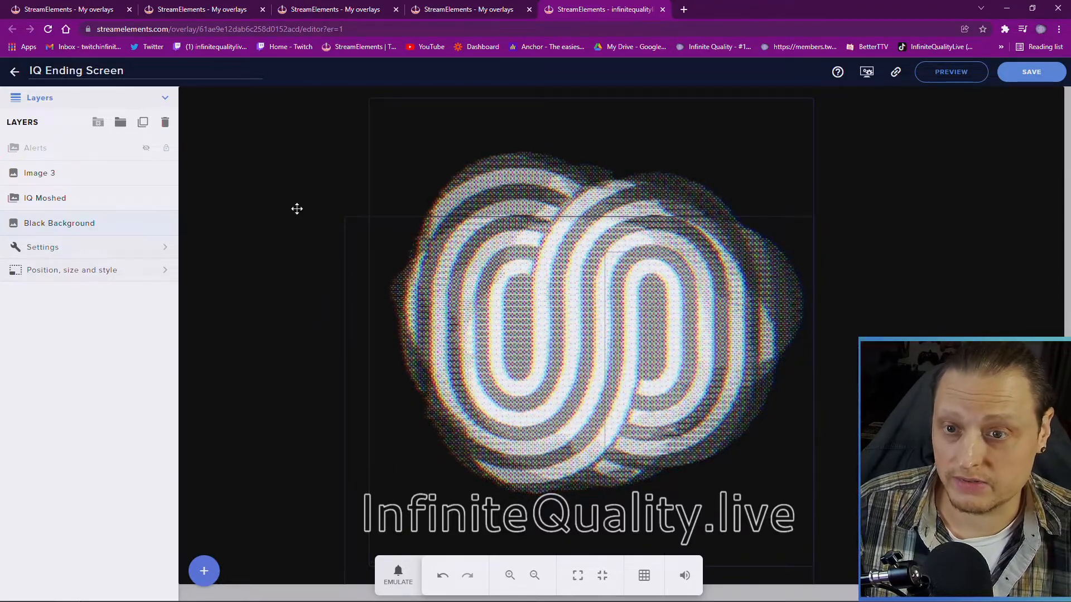
Hide the IQ Moshed, Black Background and Image 3 layers, then exit the IQ Ending Screen editor
left_click(951, 72)
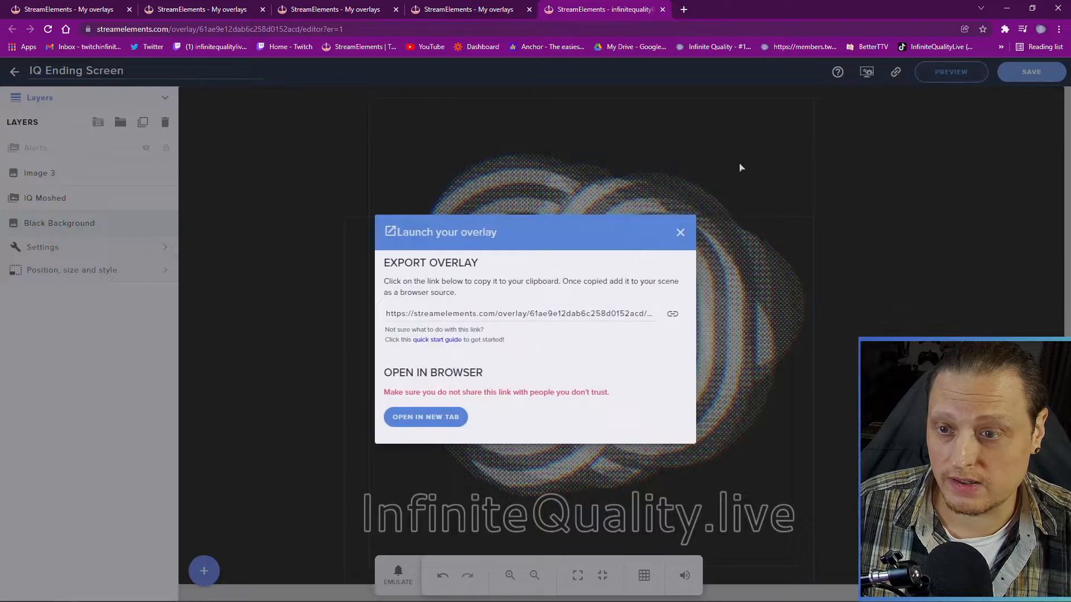
left_click(680, 233)
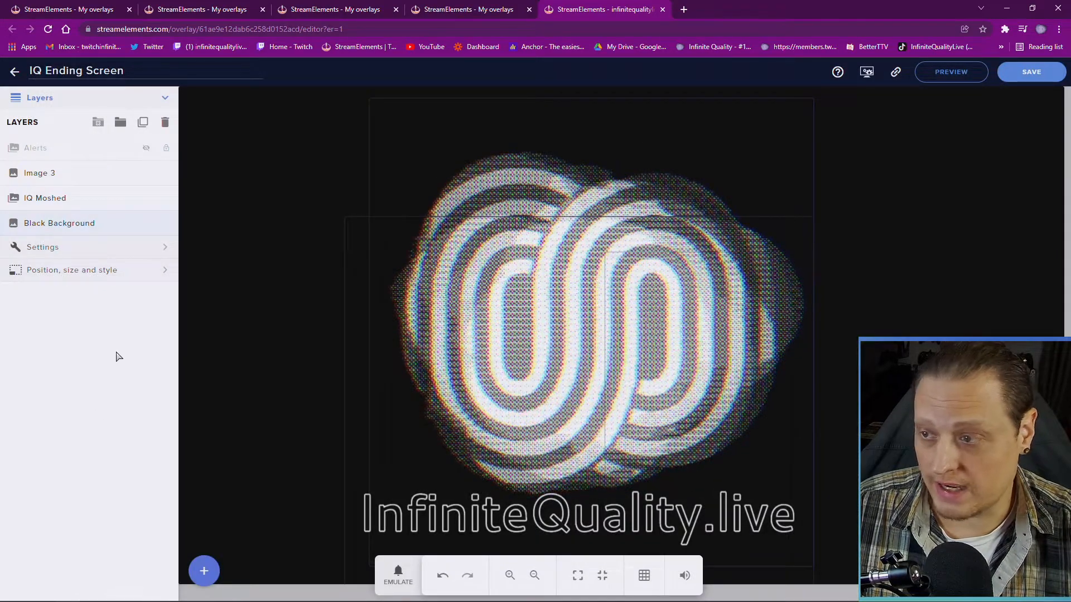
left_click(146, 199)
left_click(146, 223)
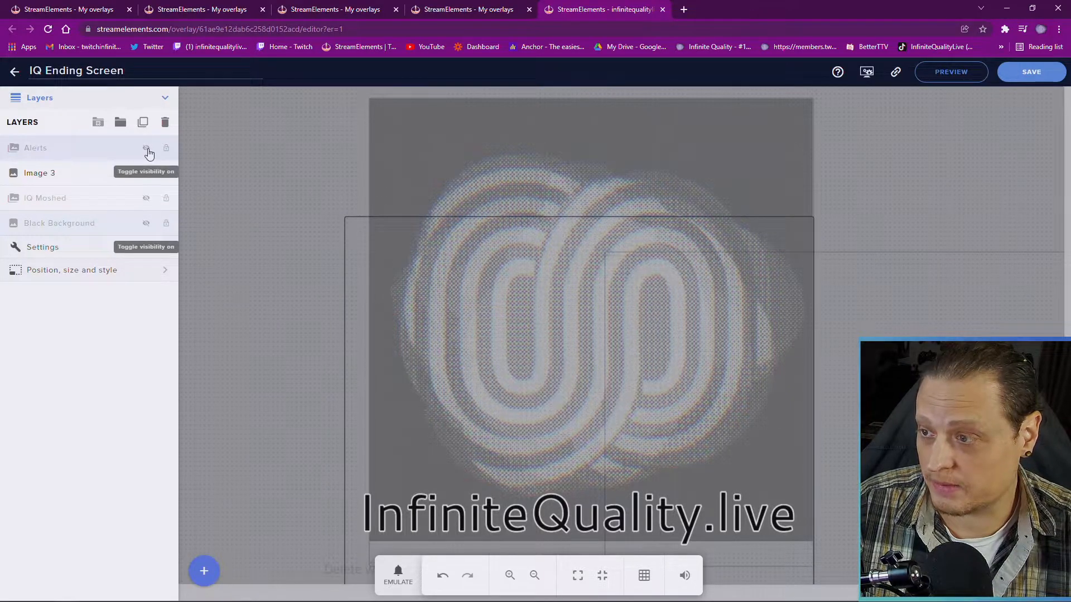
left_click(147, 175)
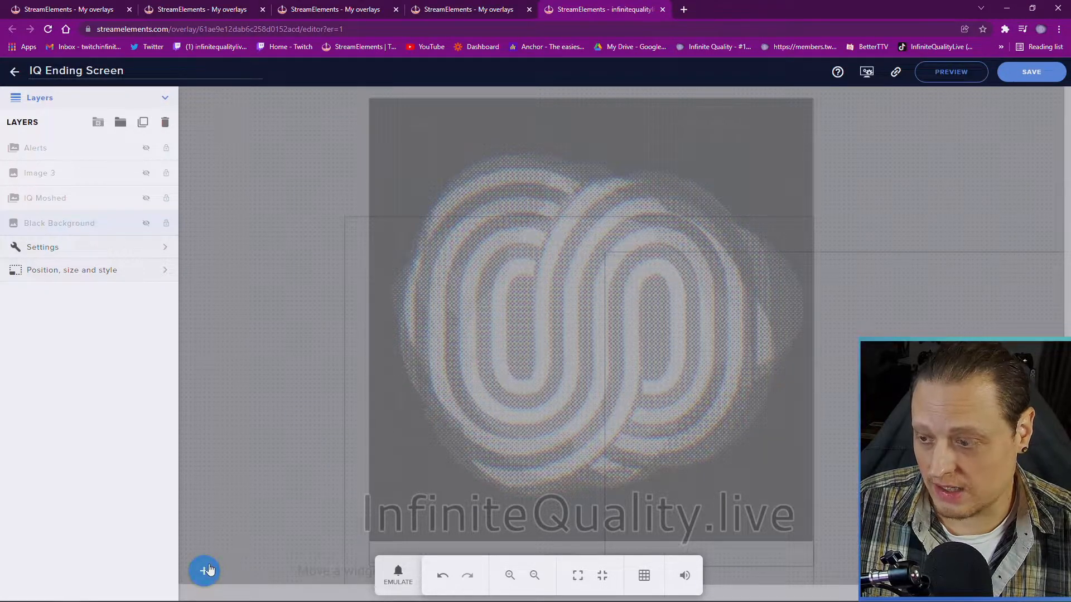
left_click(14, 71)
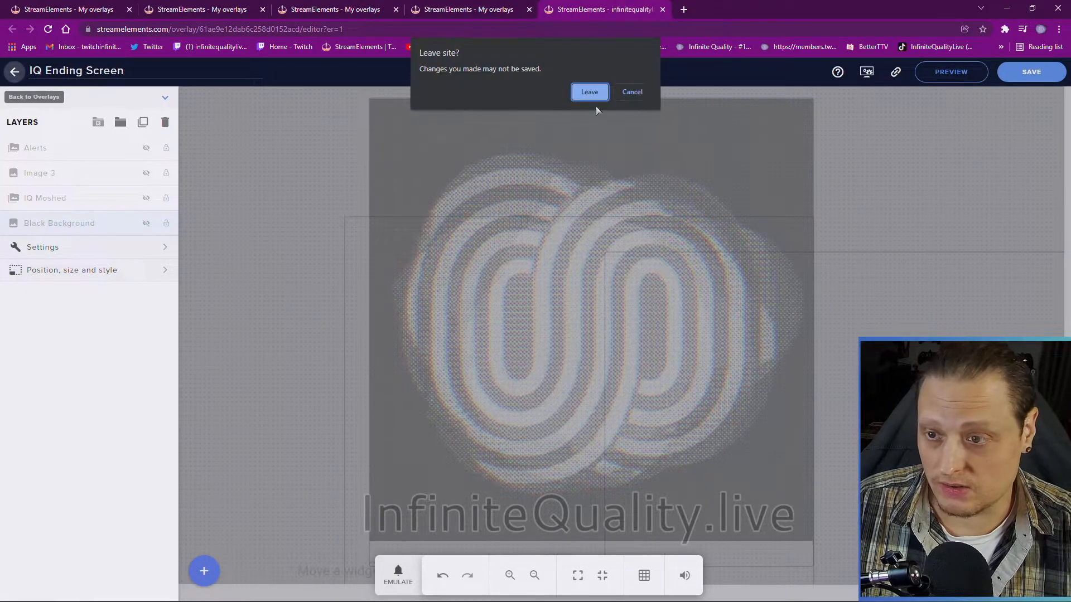
Leave without saving, create a new 1080p overlay, and name it 'Playing Live Overlay'
left_click(591, 98)
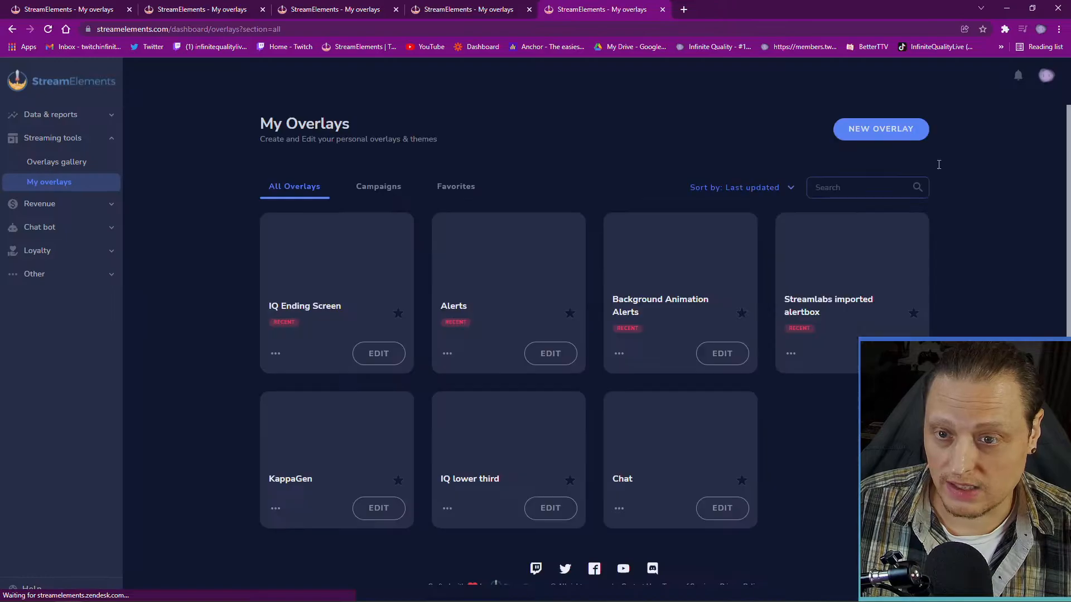
left_click(902, 130)
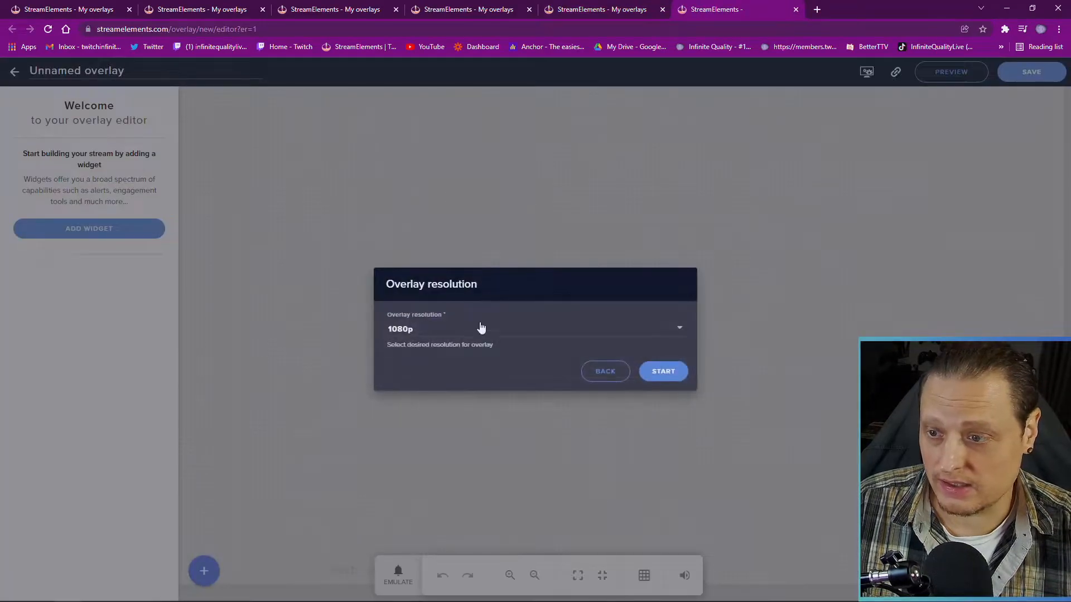
left_click(664, 371)
left_click(106, 71)
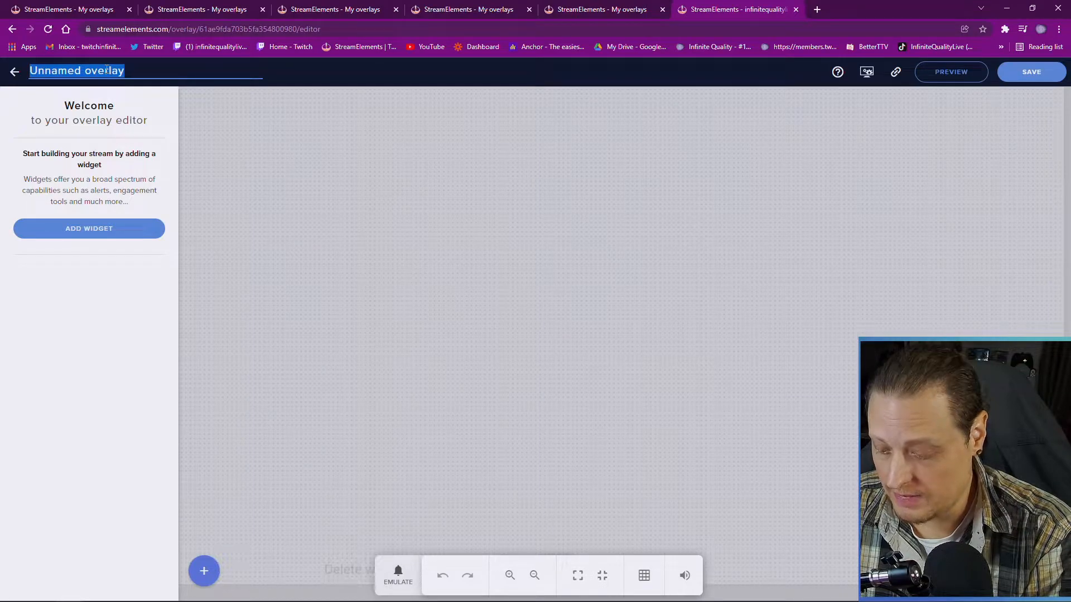
type("Playing Live Overlay")
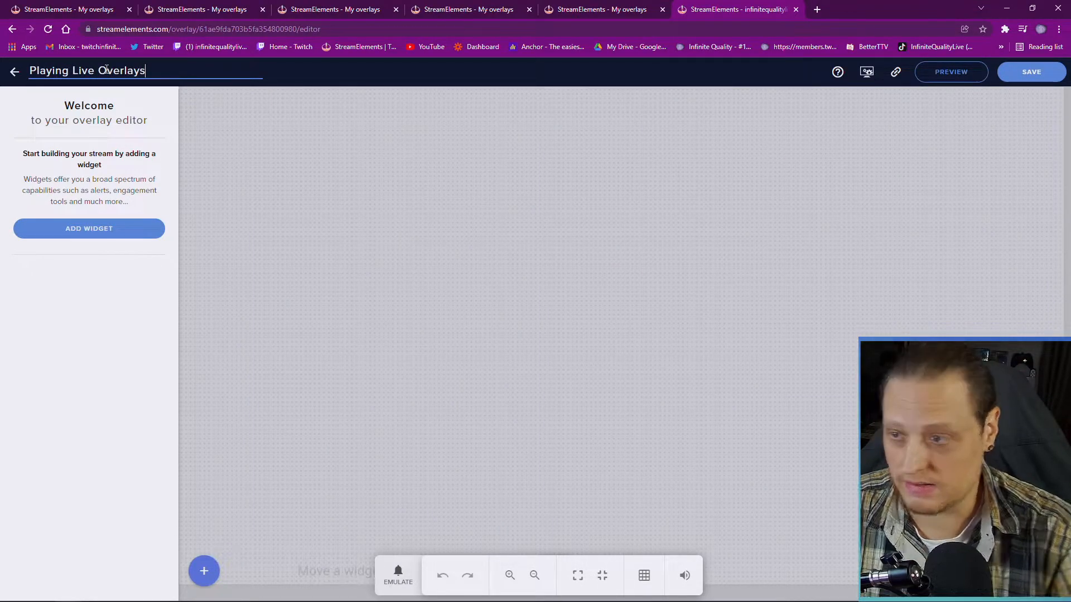
left_click(205, 574)
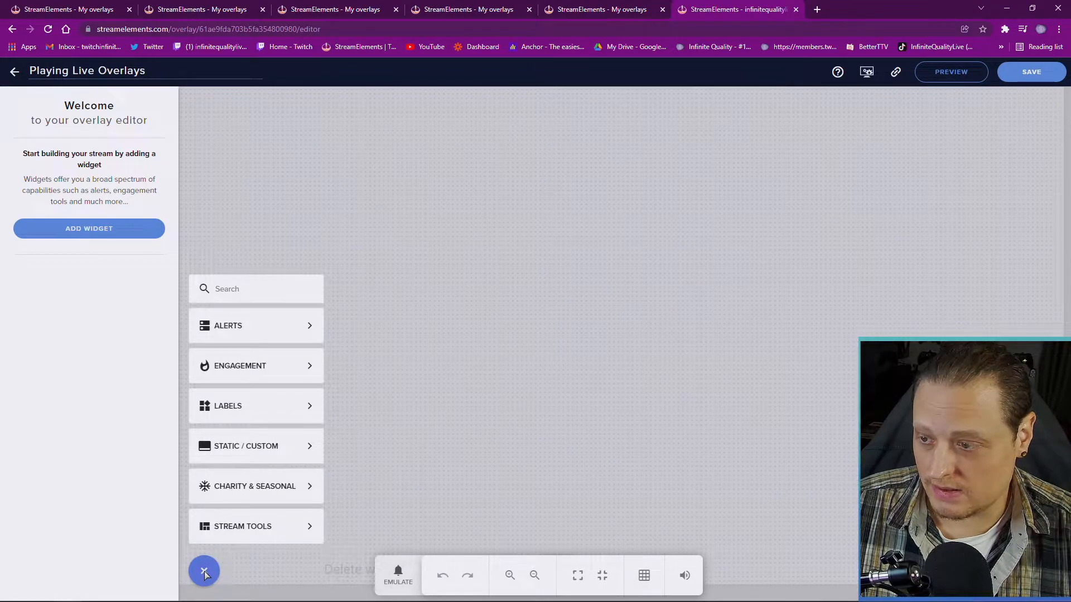
Add an Image widget showing a newly uploaded Rocket League gameplay screenshot from the media library
mouse_move(268, 459)
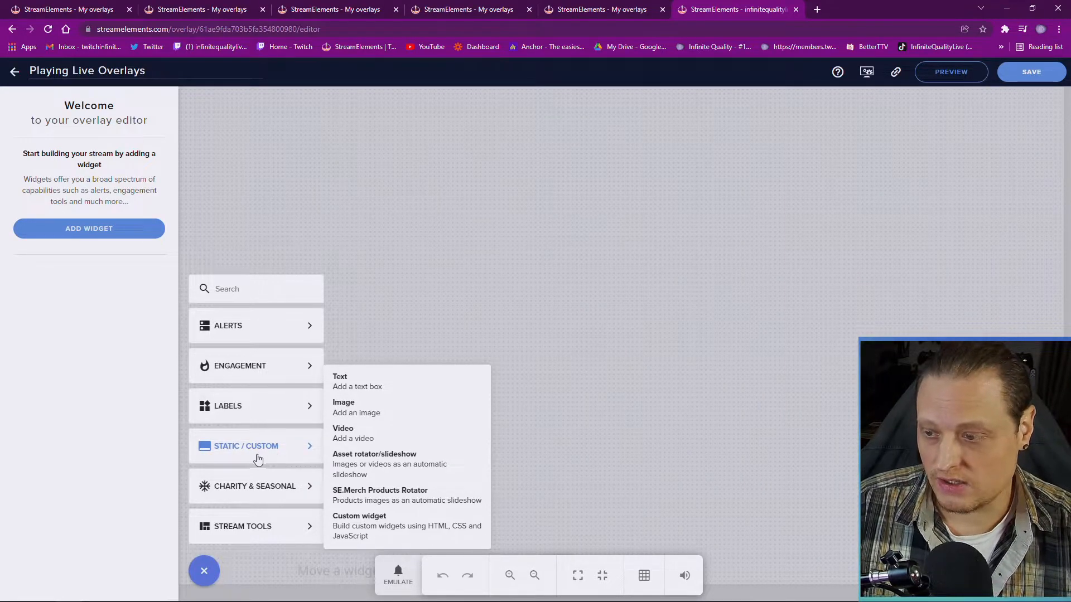
left_click(387, 404)
left_click(165, 248)
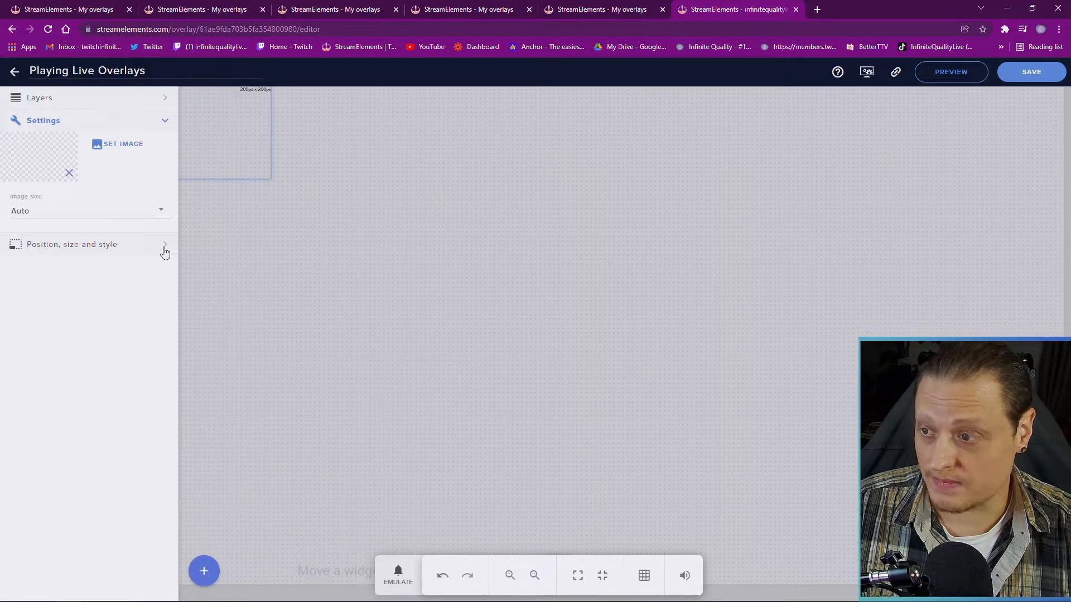
left_click(123, 145)
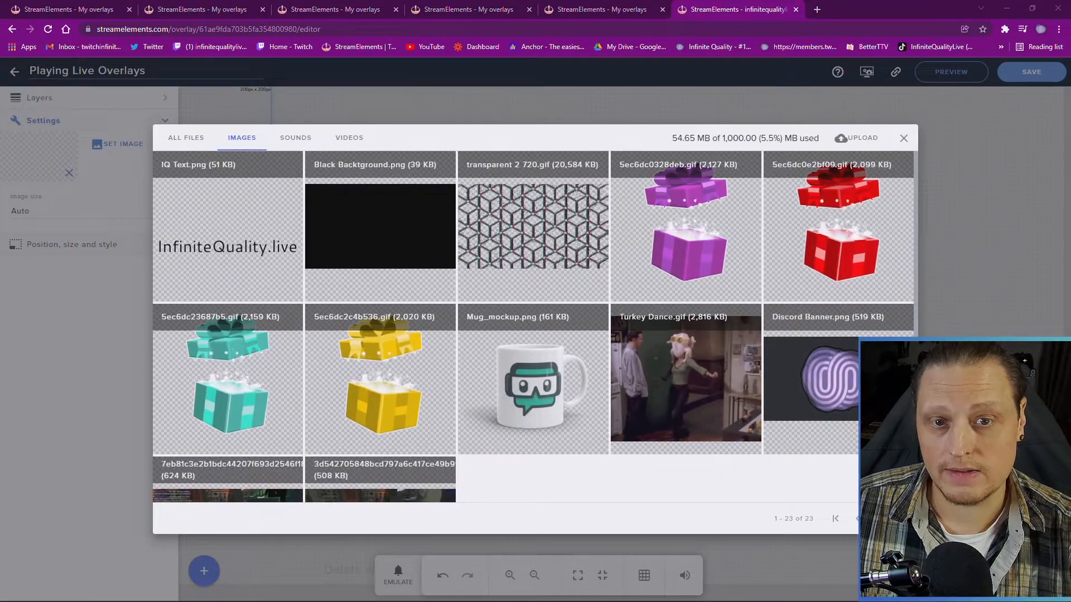
left_click(862, 139)
left_click(186, 138)
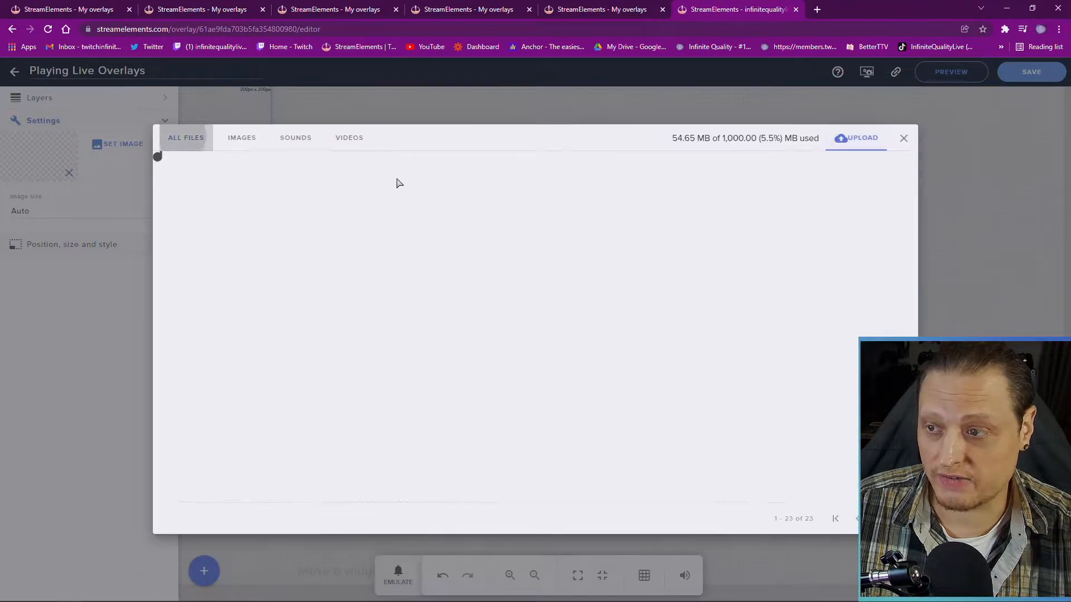
left_click(861, 138)
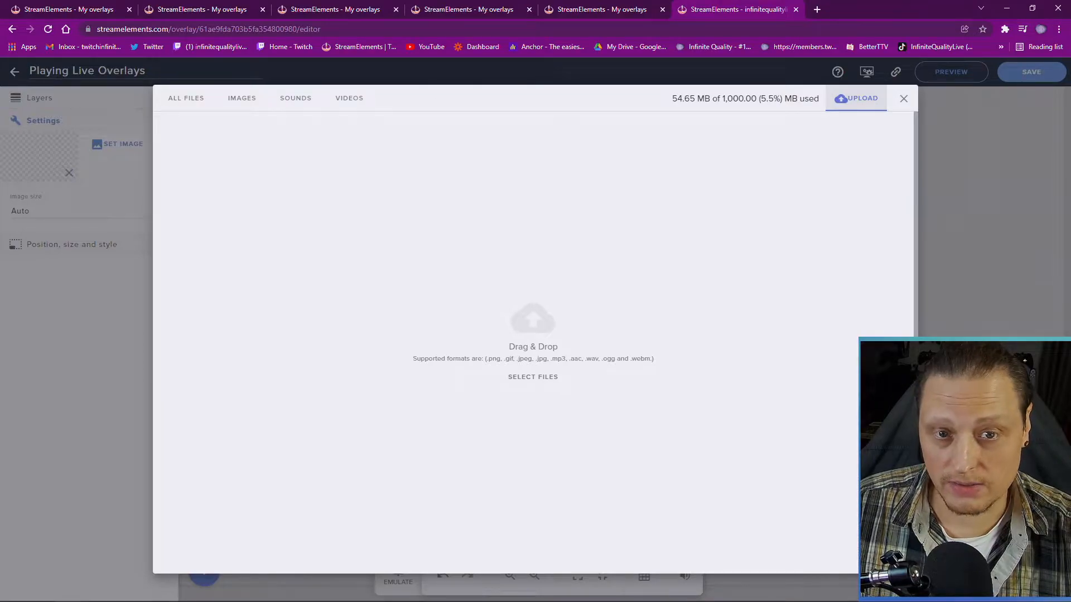
left_click_drag(662, 67, 544, 255)
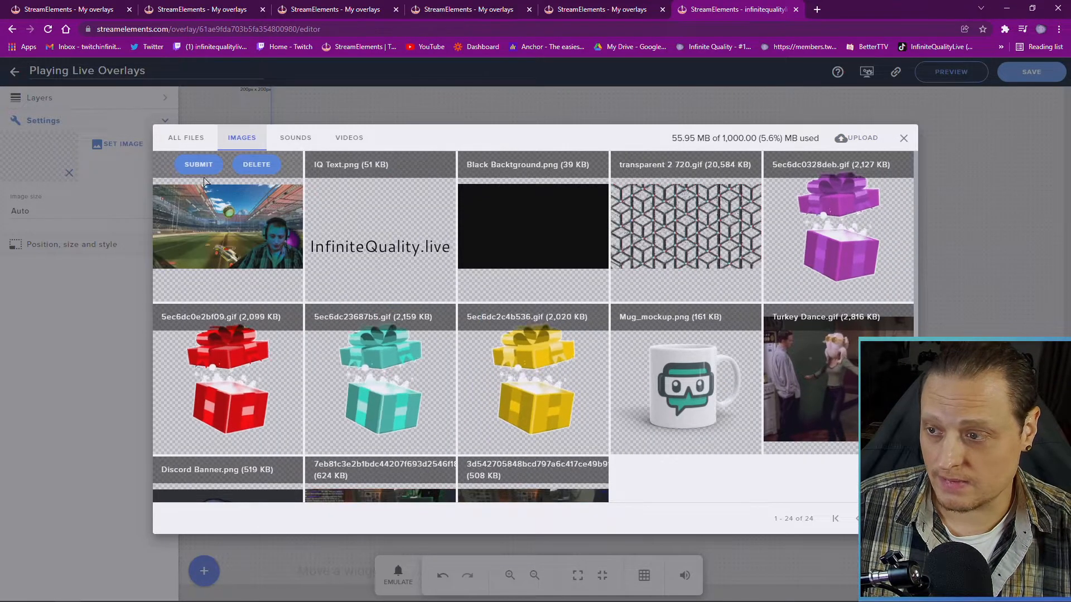
left_click(198, 170)
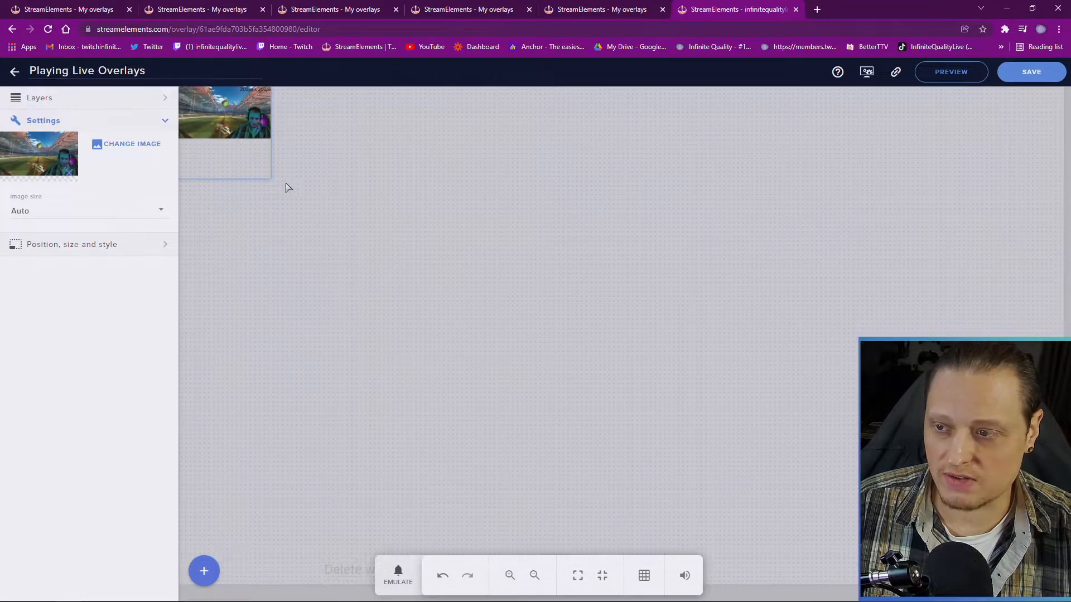
Set the image to Scaled with width 1920 and height 1080 so it fills the canvas
left_click_drag(268, 179, 1035, 569)
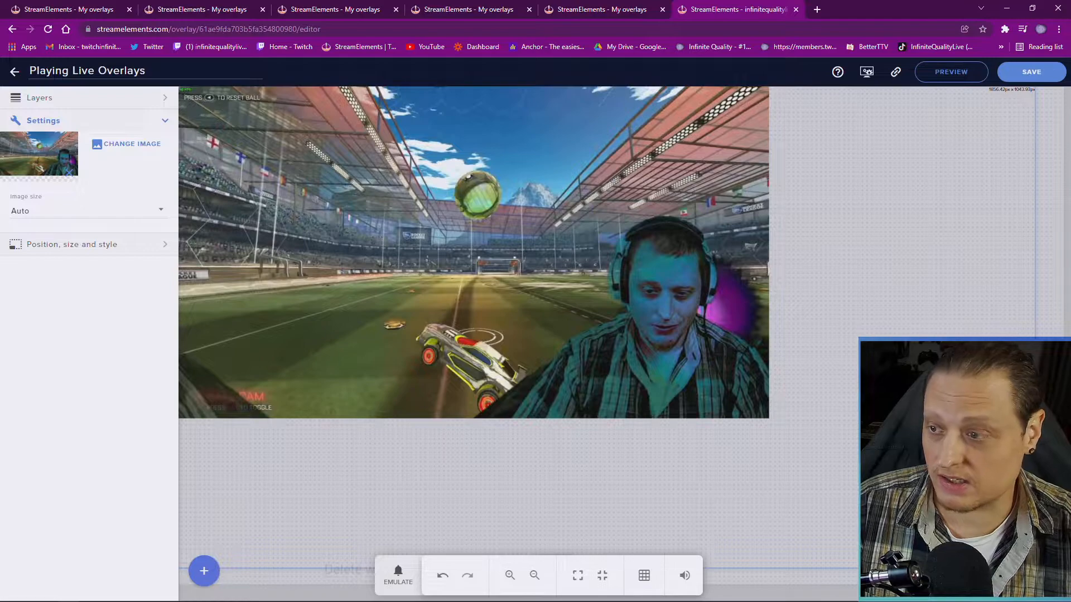
left_click(106, 216)
left_click(83, 189)
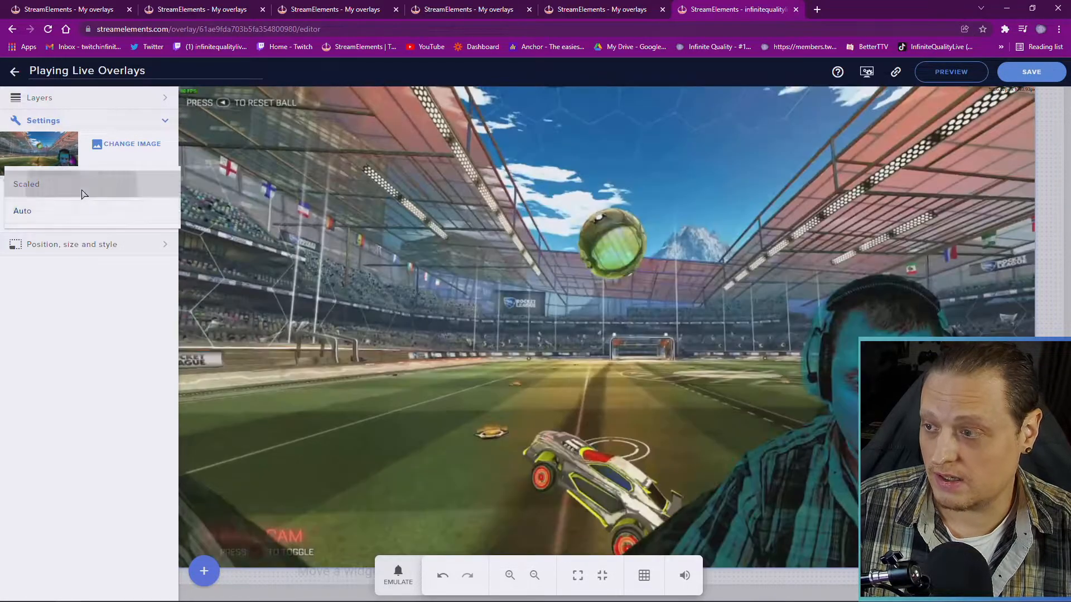
left_click(81, 245)
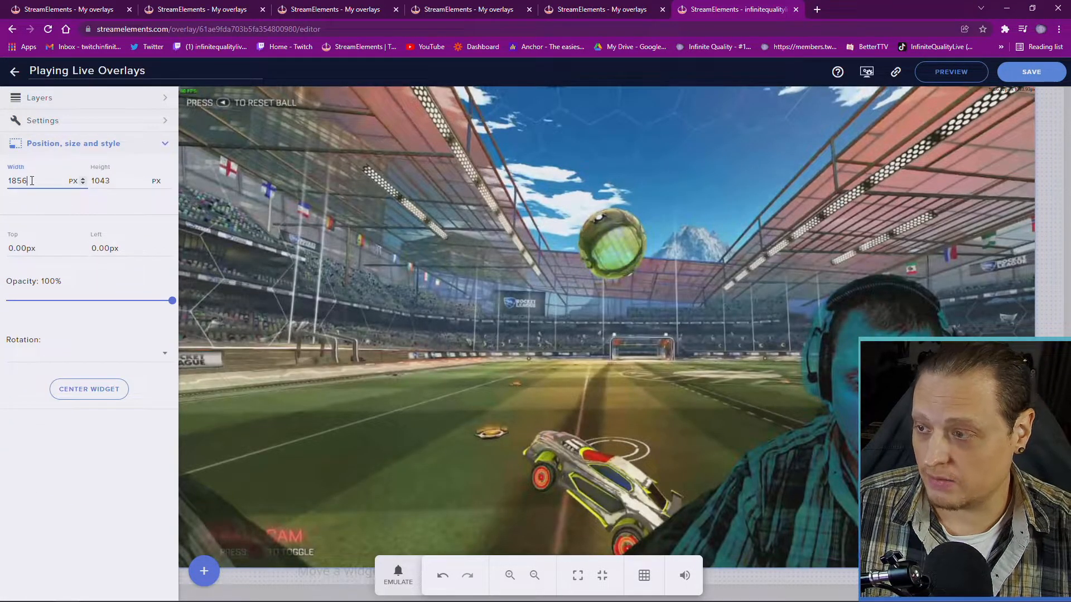
double_click(32, 180)
type("19")
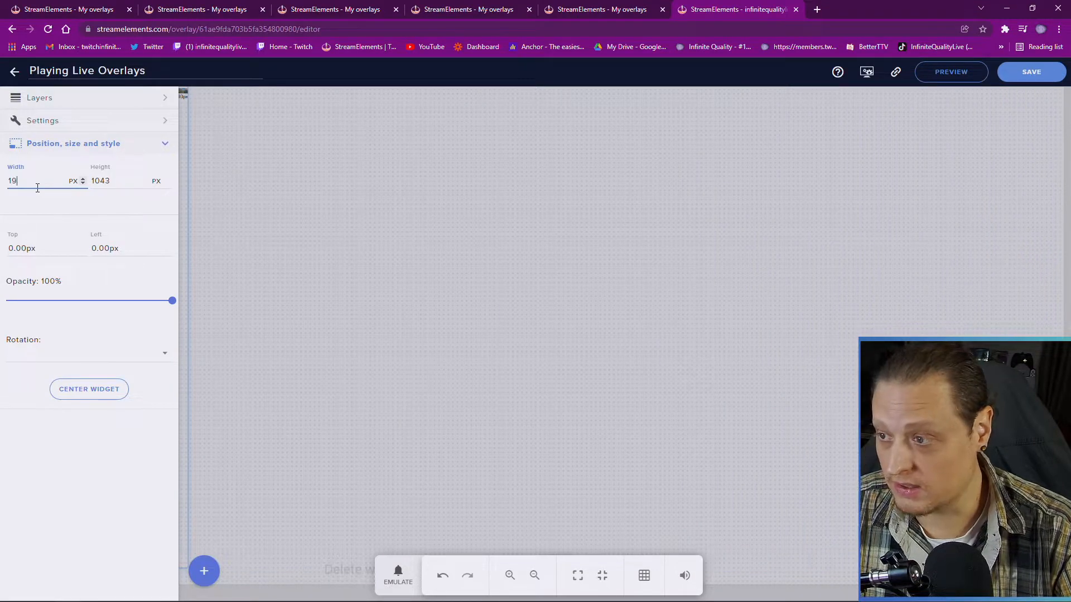
type("20")
double_click(110, 177)
type("1080")
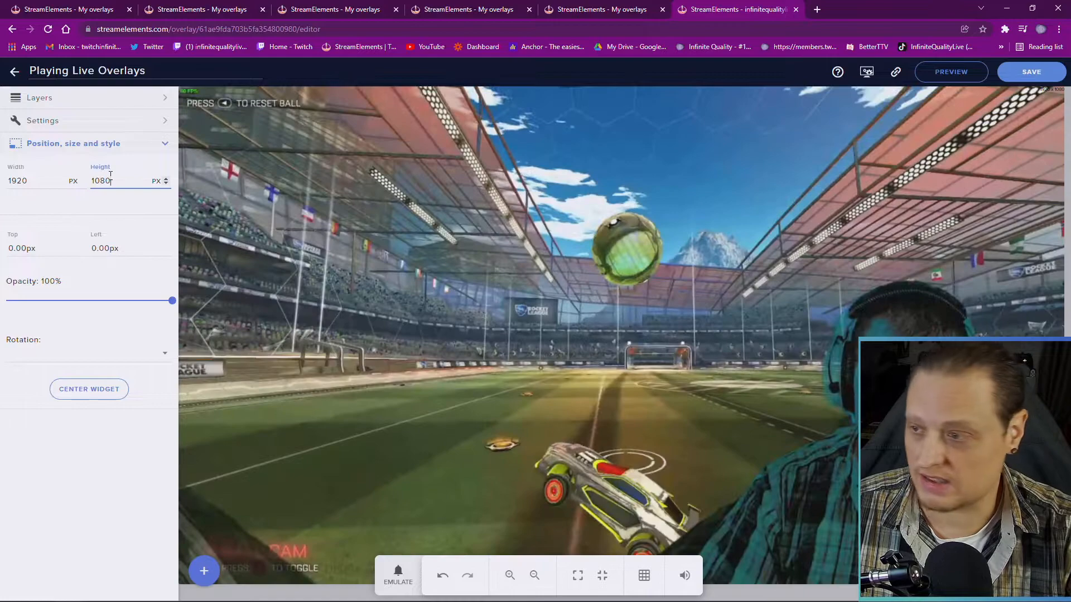
left_click(106, 462)
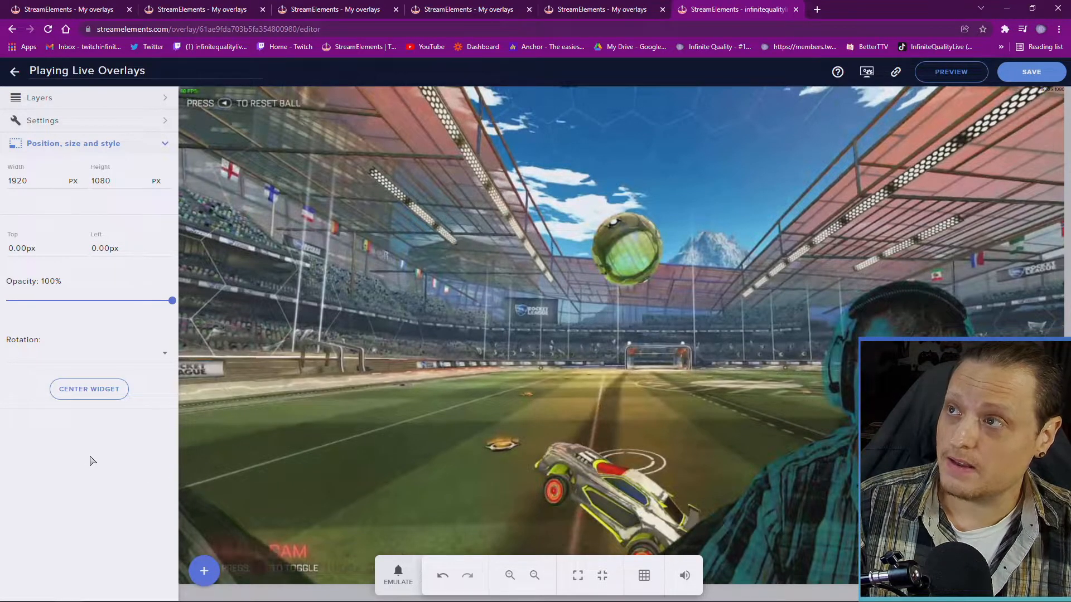
Rename the Image 1 layer to 'Live Screenshot'
left_click(101, 100)
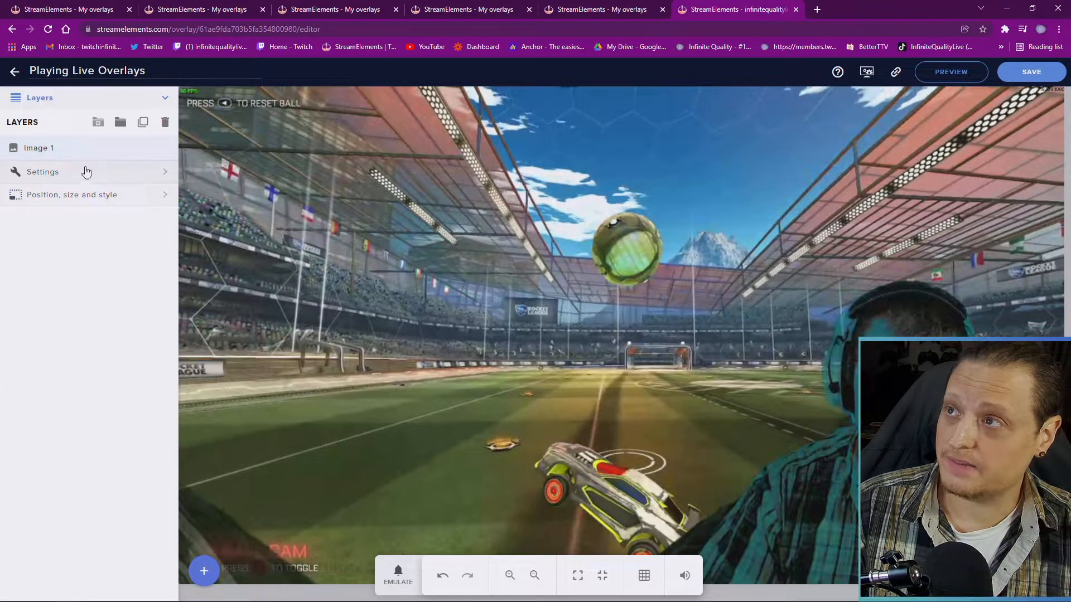
double_click(50, 146)
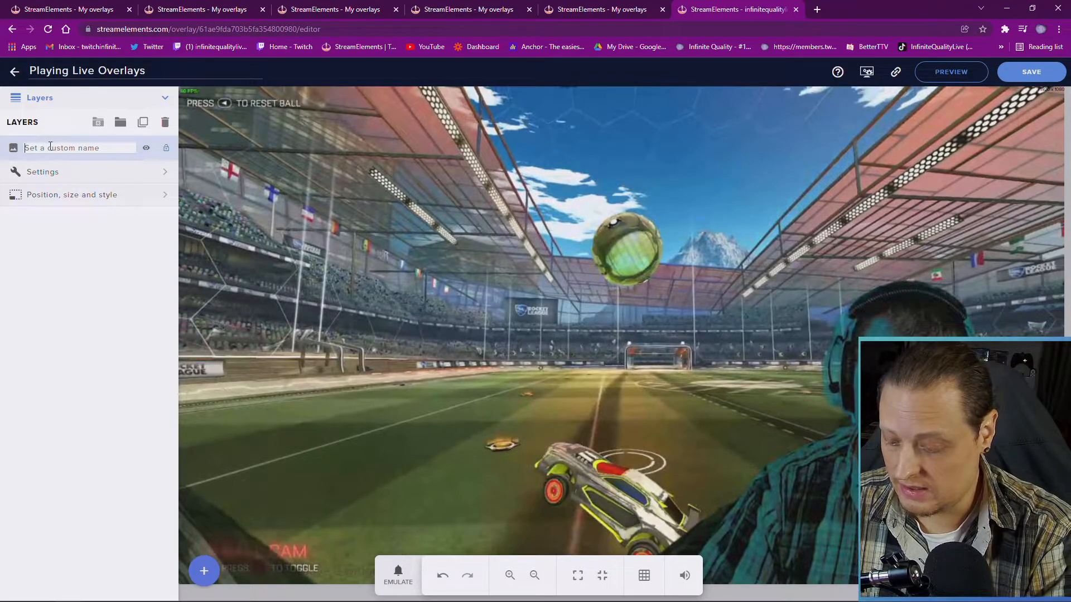
type("Live S")
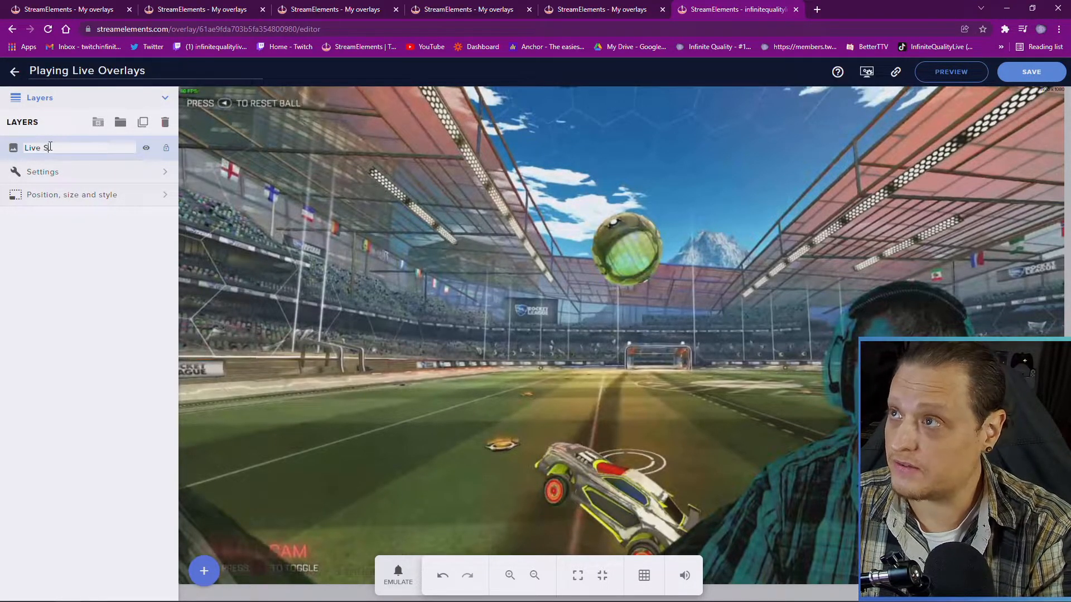
type("creenshot")
key("Return")
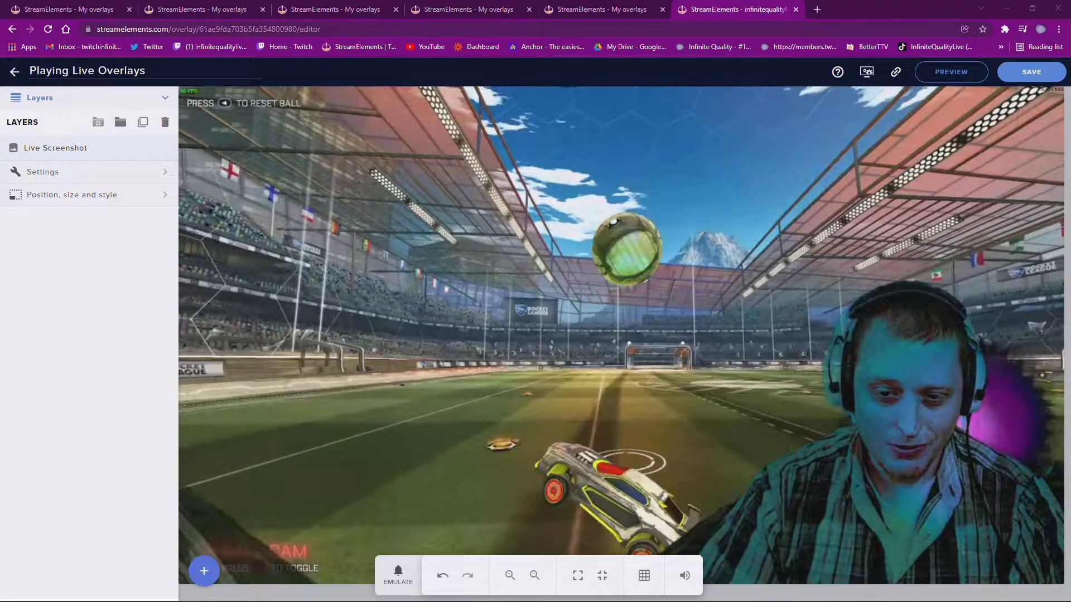
Add a Labels > Followers > Latest follower widget, then drag and resize its box on the canvas
left_click(205, 571)
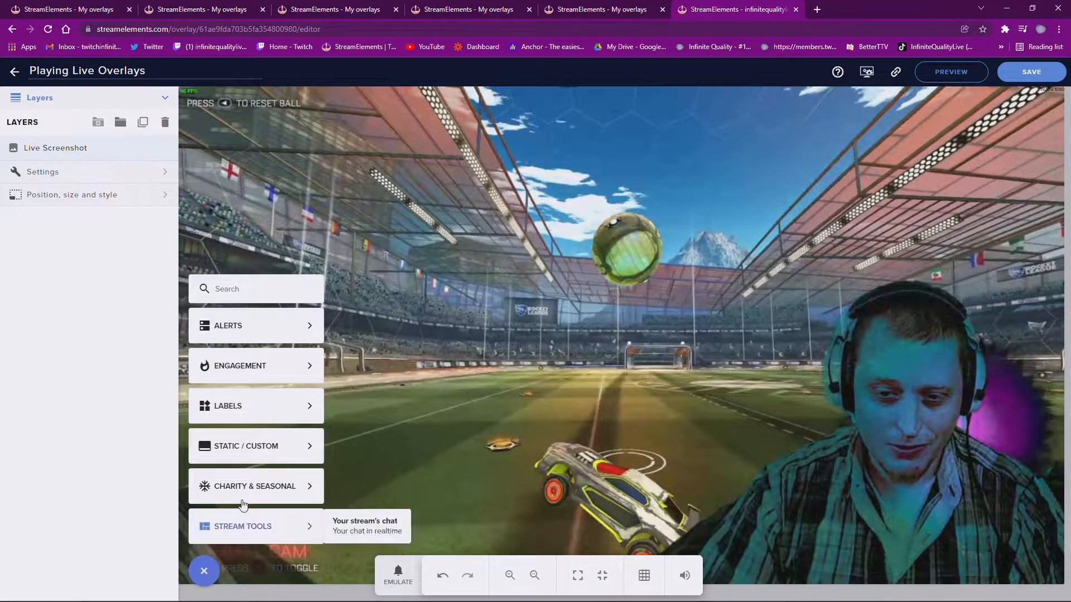
mouse_move(252, 408)
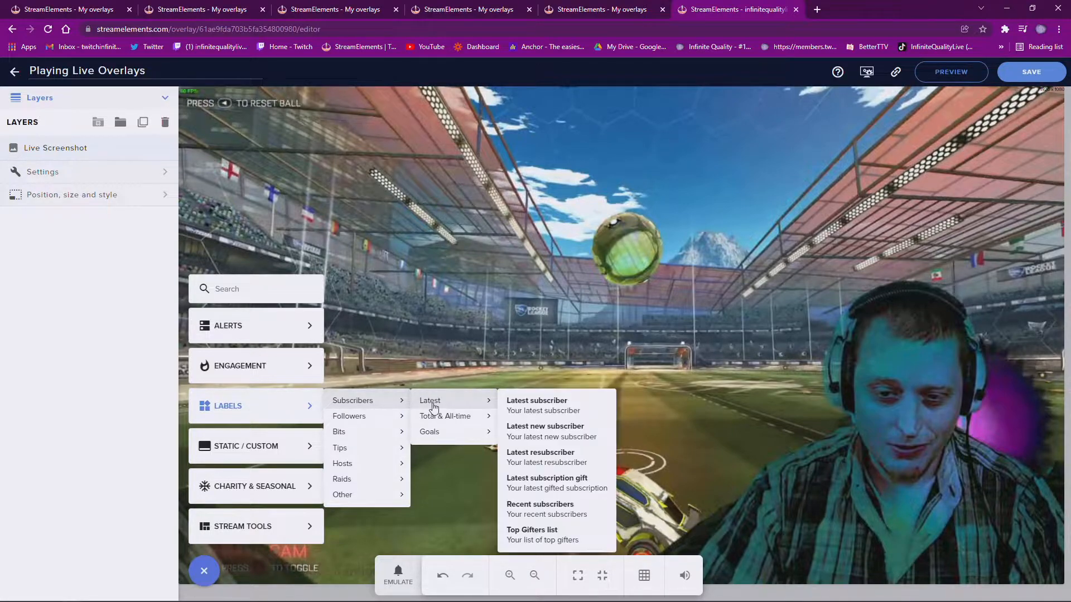
mouse_move(361, 421)
mouse_move(418, 424)
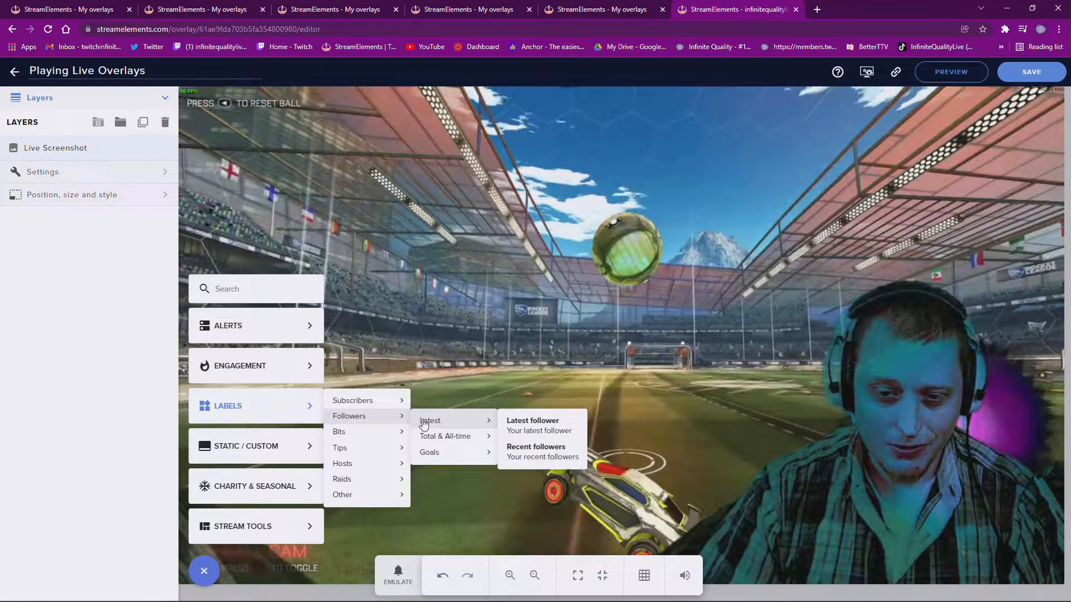
left_click(527, 426)
left_click_drag(259, 111, 990, 564)
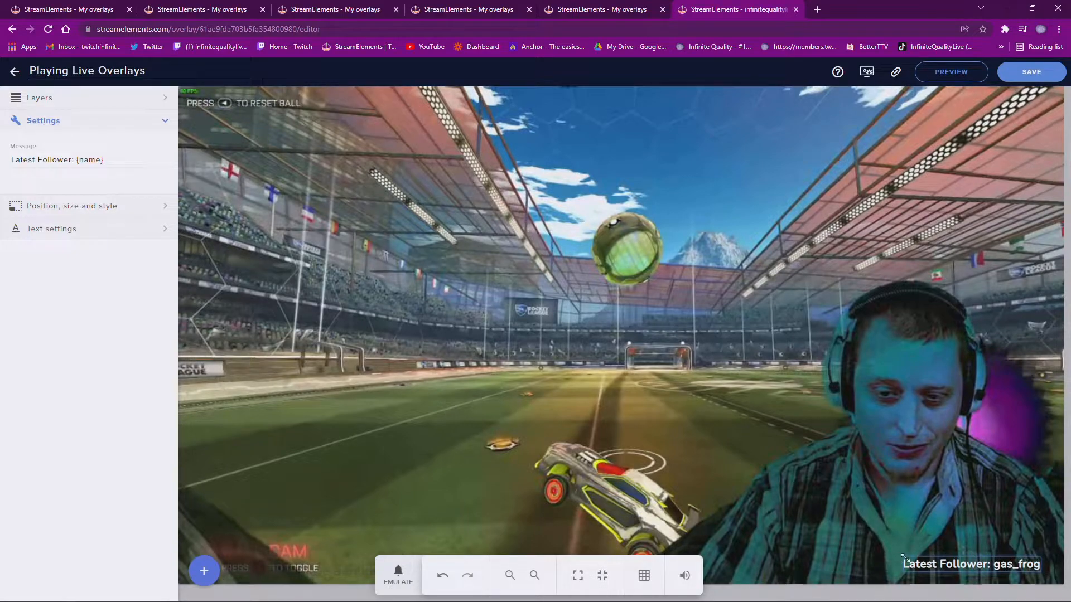
left_click_drag(904, 556, 221, 109)
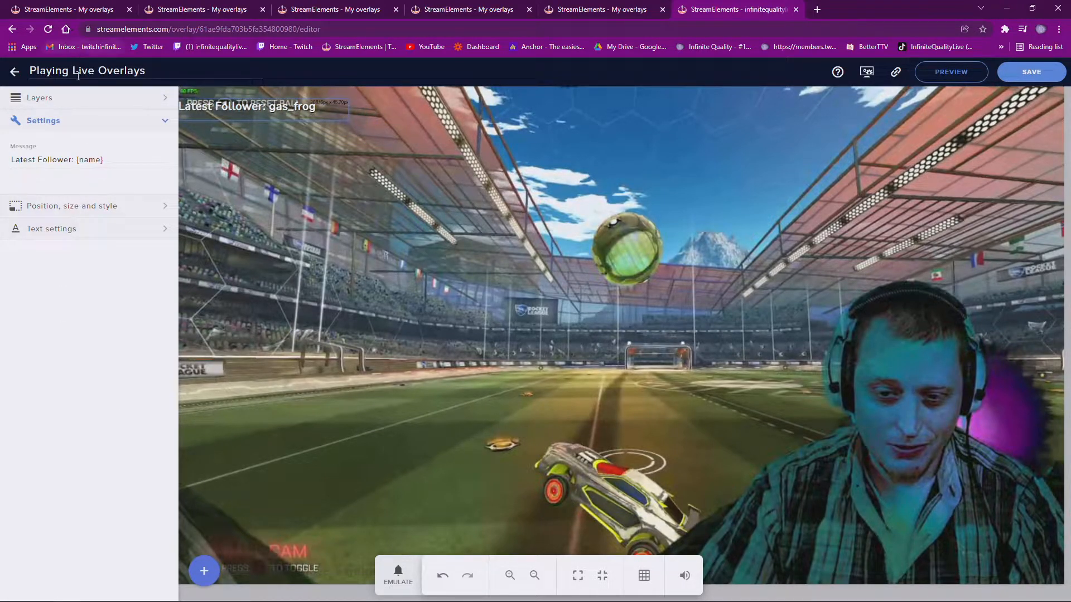
Toggle the Live Screenshot layer off and on, then drag the Latest Follower label to the bottom-right corner
left_click(79, 101)
left_click(154, 177)
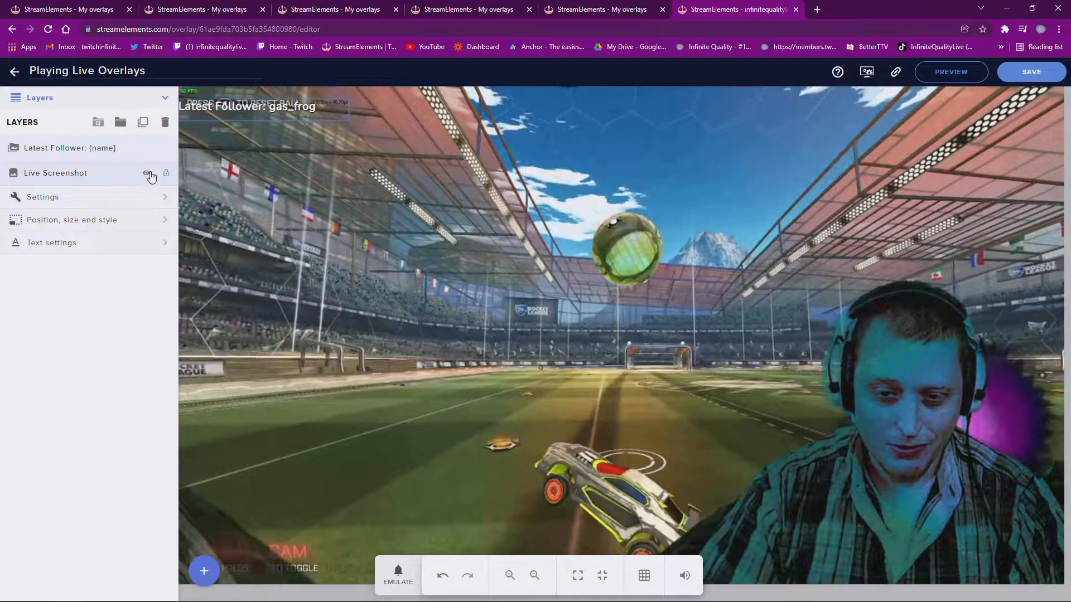
left_click(148, 173)
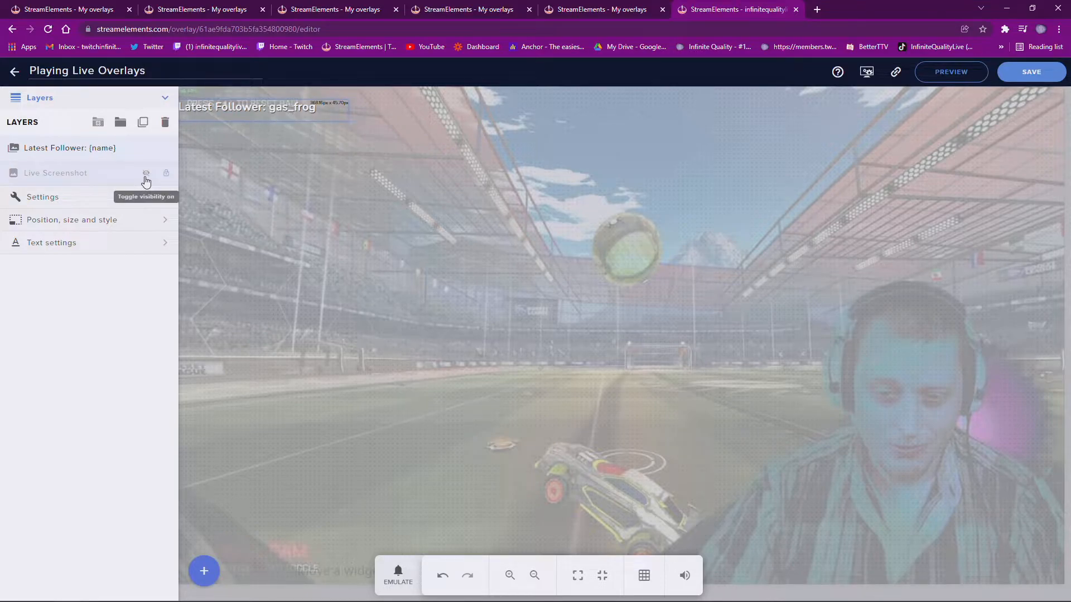
left_click(146, 173)
left_click_drag(231, 124, 280, 230)
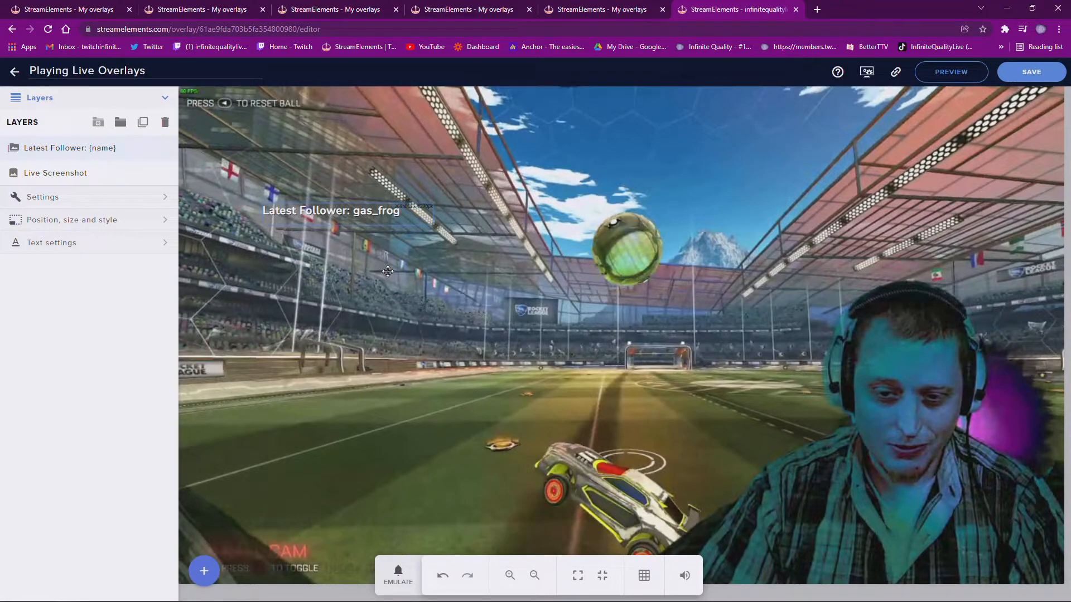
left_click_drag(337, 211, 927, 556)
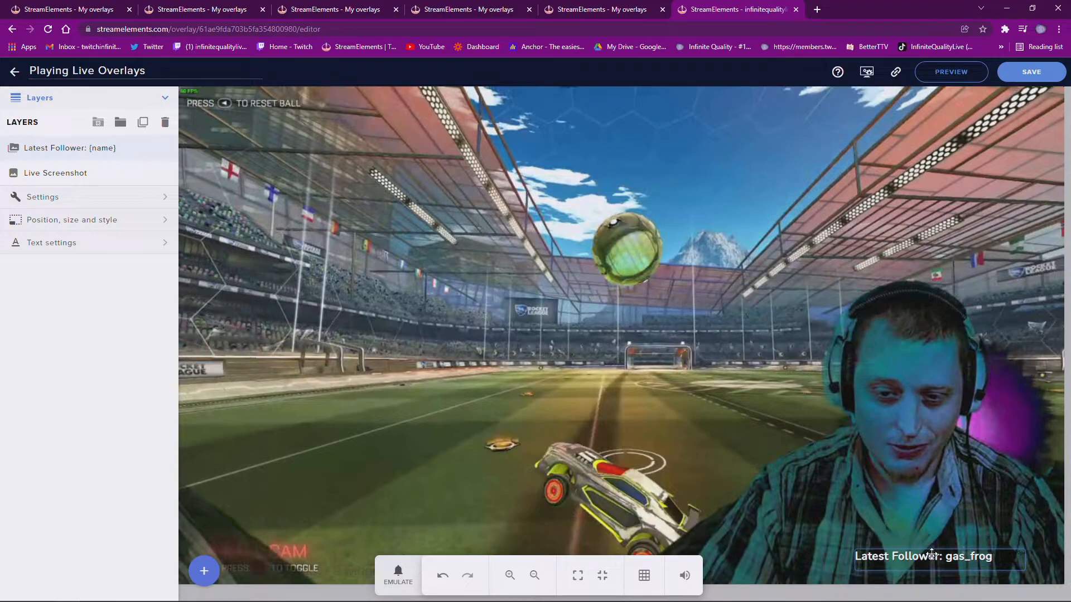